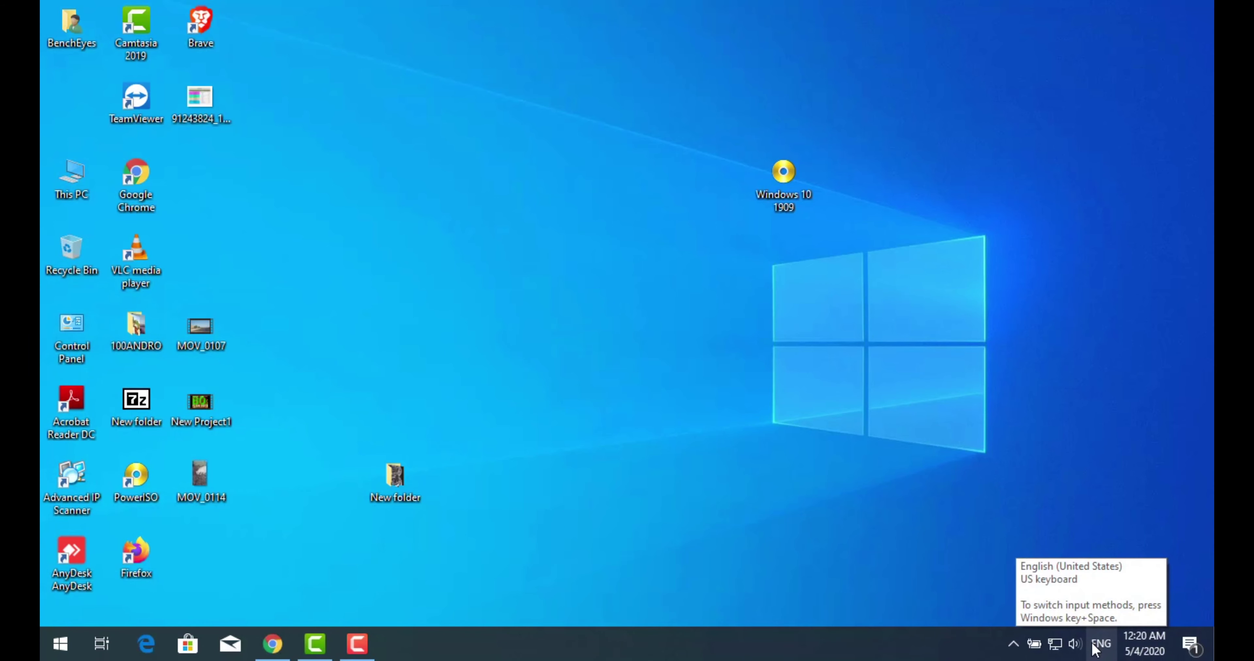
# Step: View the available input languages, and search Windows for "ed" to open the Edit language and keyboard options settings
pyautogui.click(1101, 645)
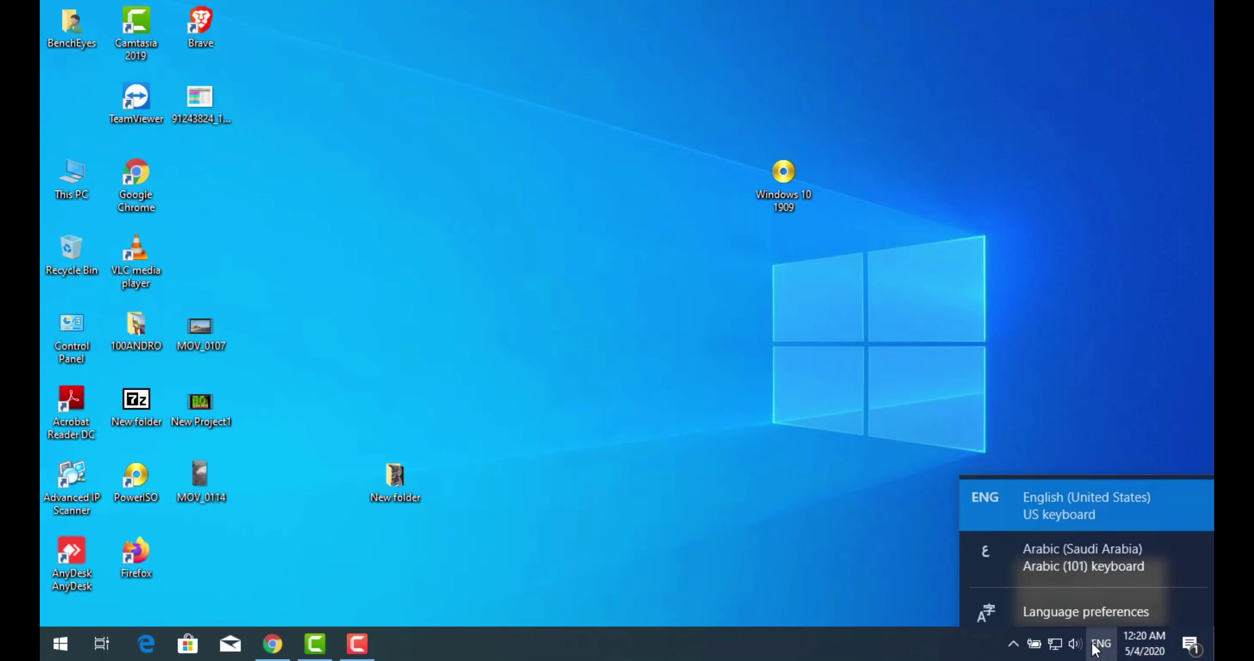
pyautogui.click(779, 476)
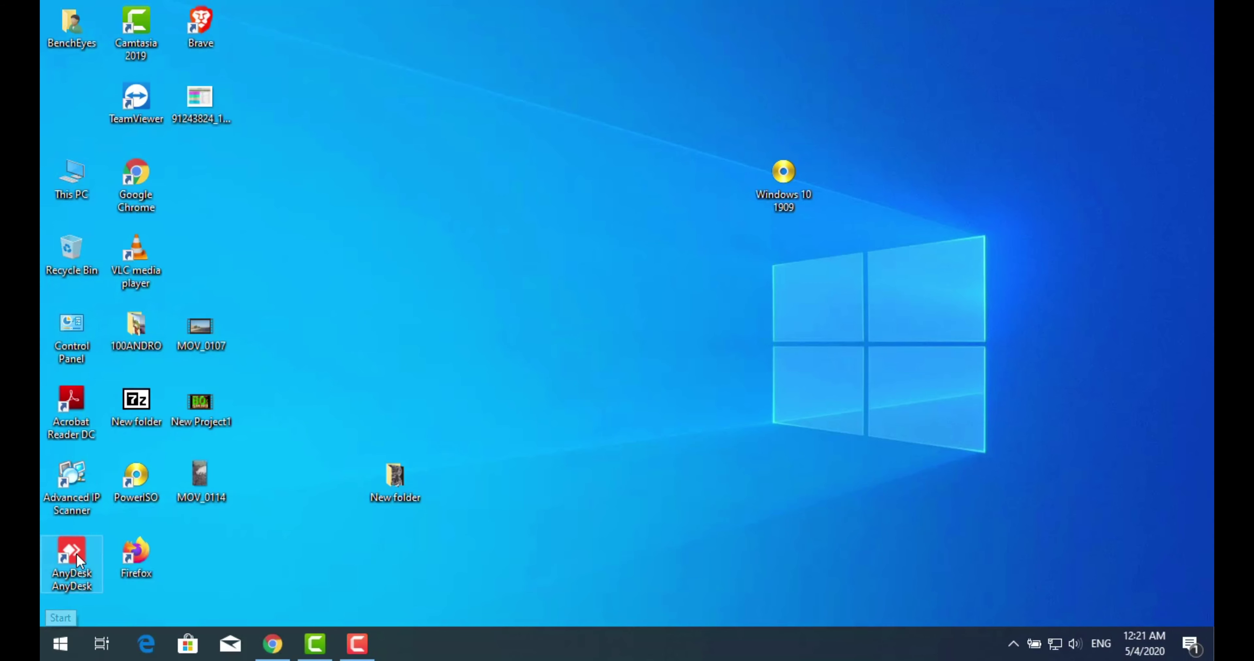
pyautogui.rightClick(69, 656)
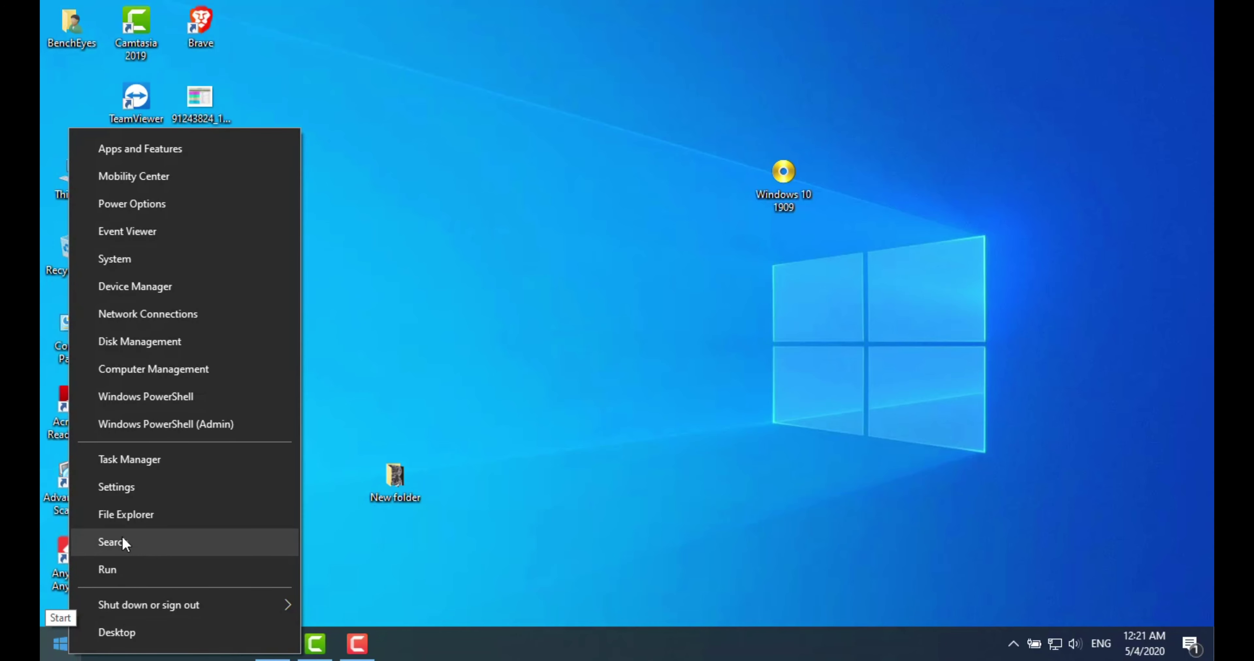
pyautogui.click(122, 537)
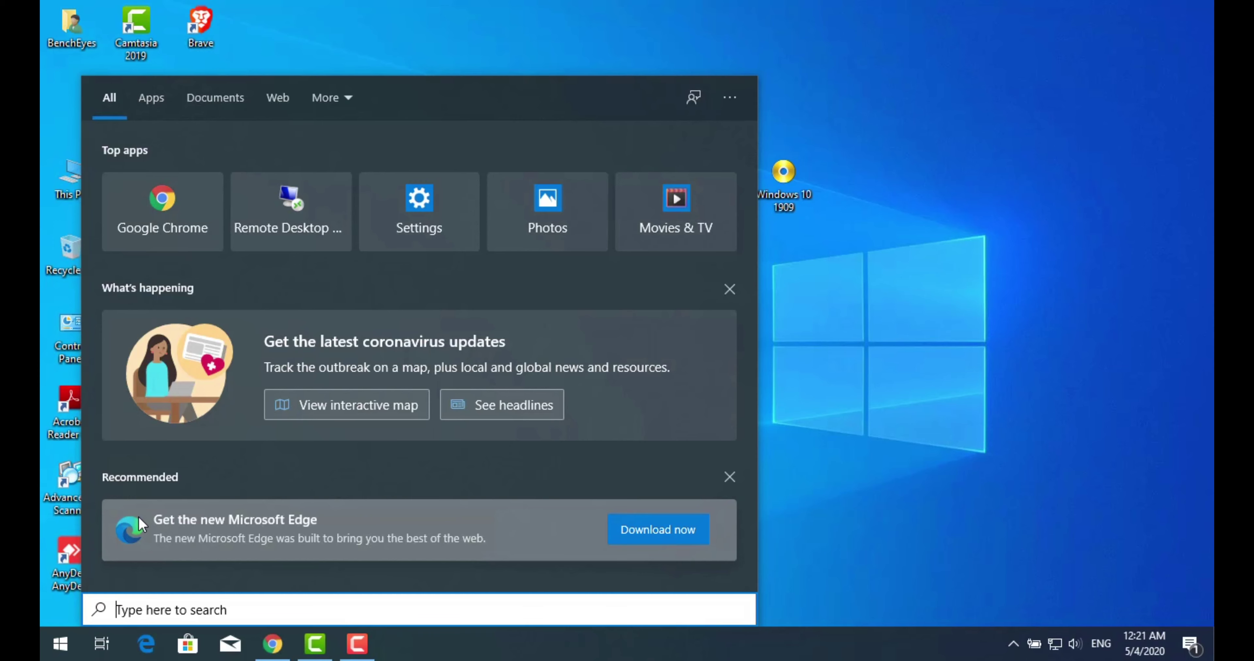
pyautogui.write('ed')
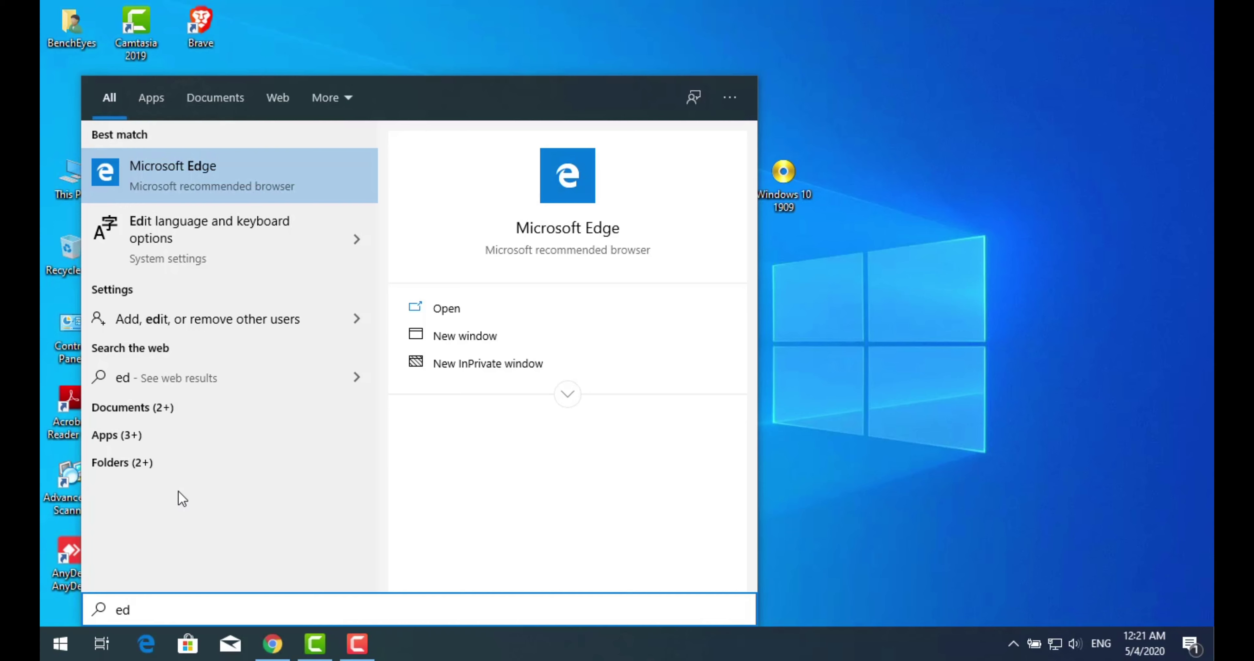
pyautogui.click(232, 239)
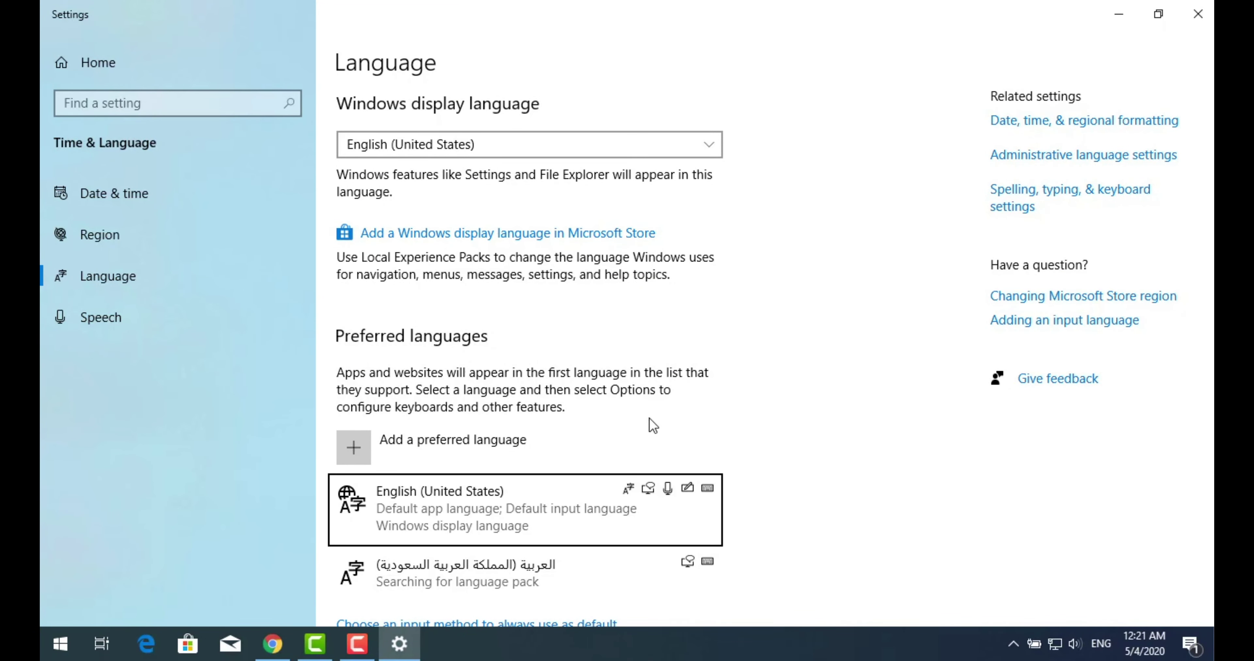
# Step: Start adding a preferred language and browse the installable languages to find the English variants
pyautogui.scroll(-2, 655, 425)
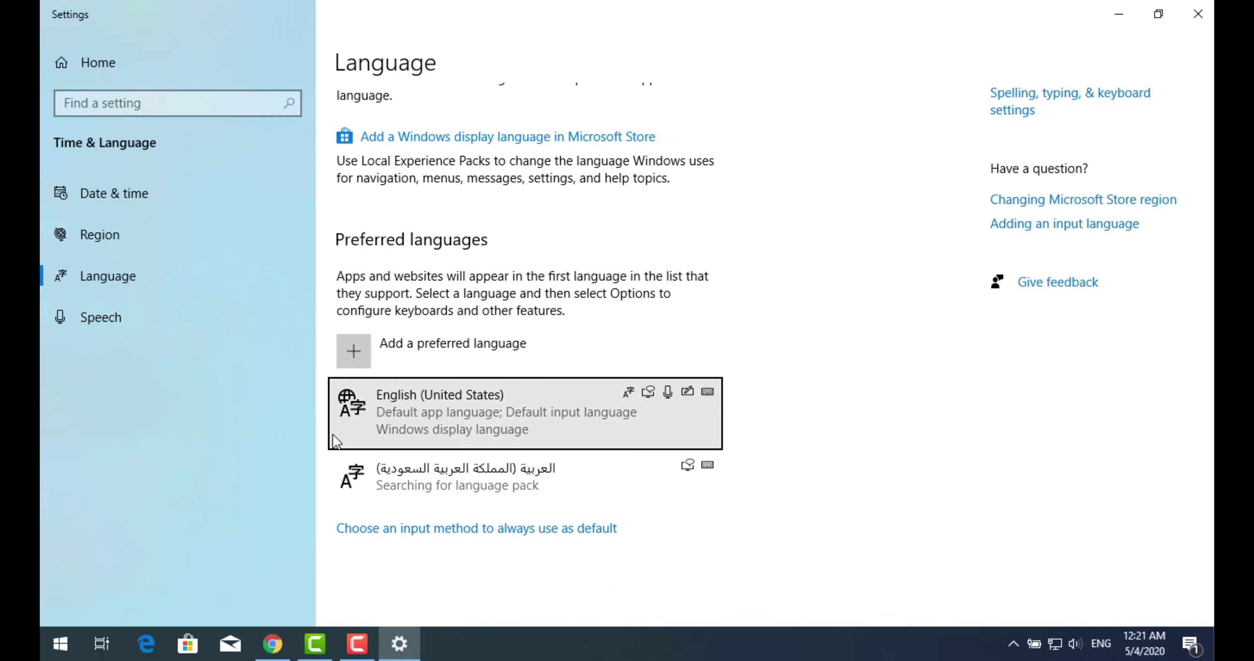
pyautogui.click(363, 354)
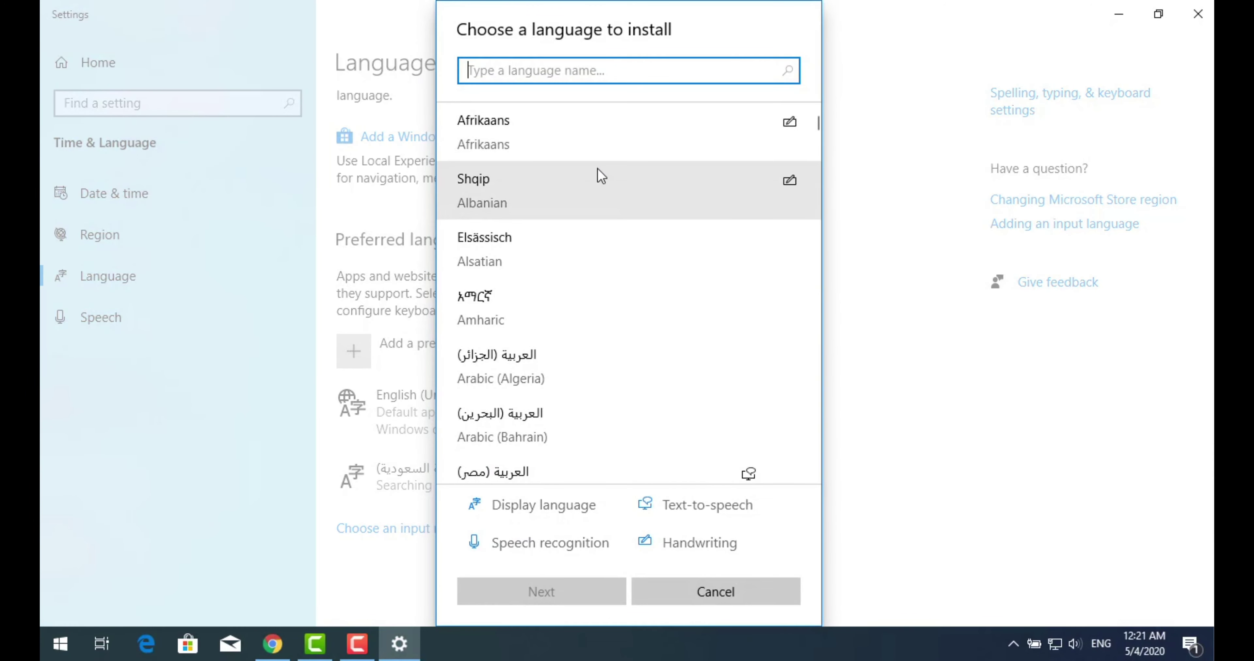
pyautogui.scroll(-8, 602, 176)
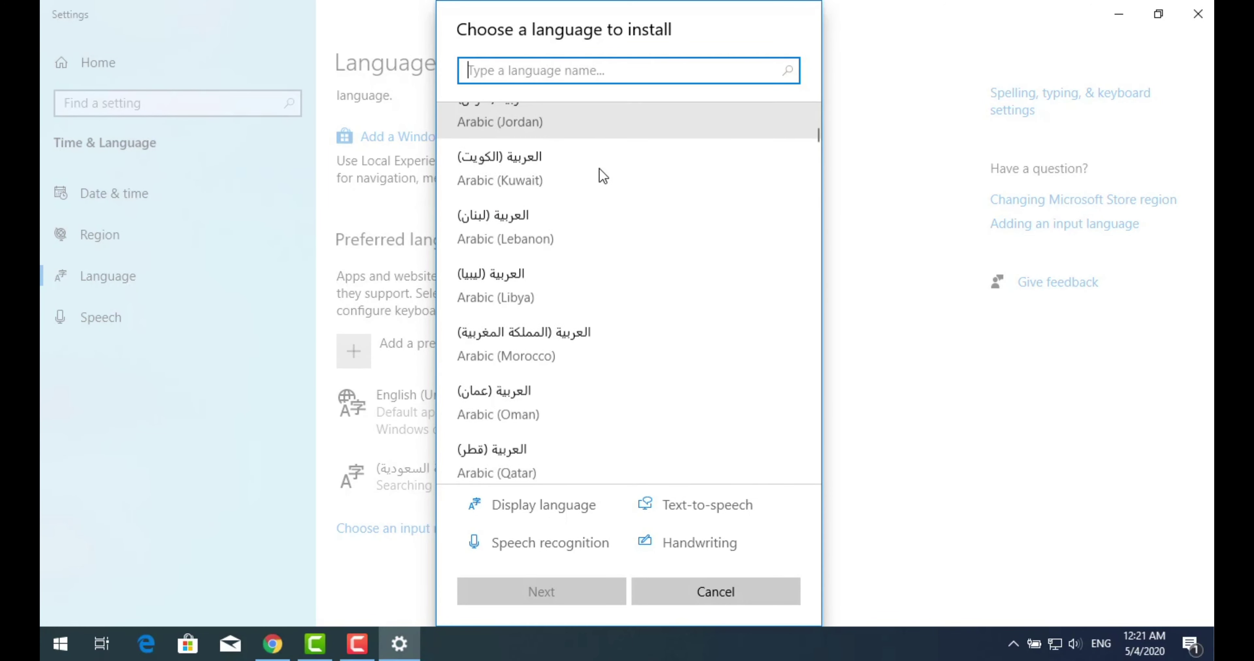
pyautogui.scroll(-9, 599, 169)
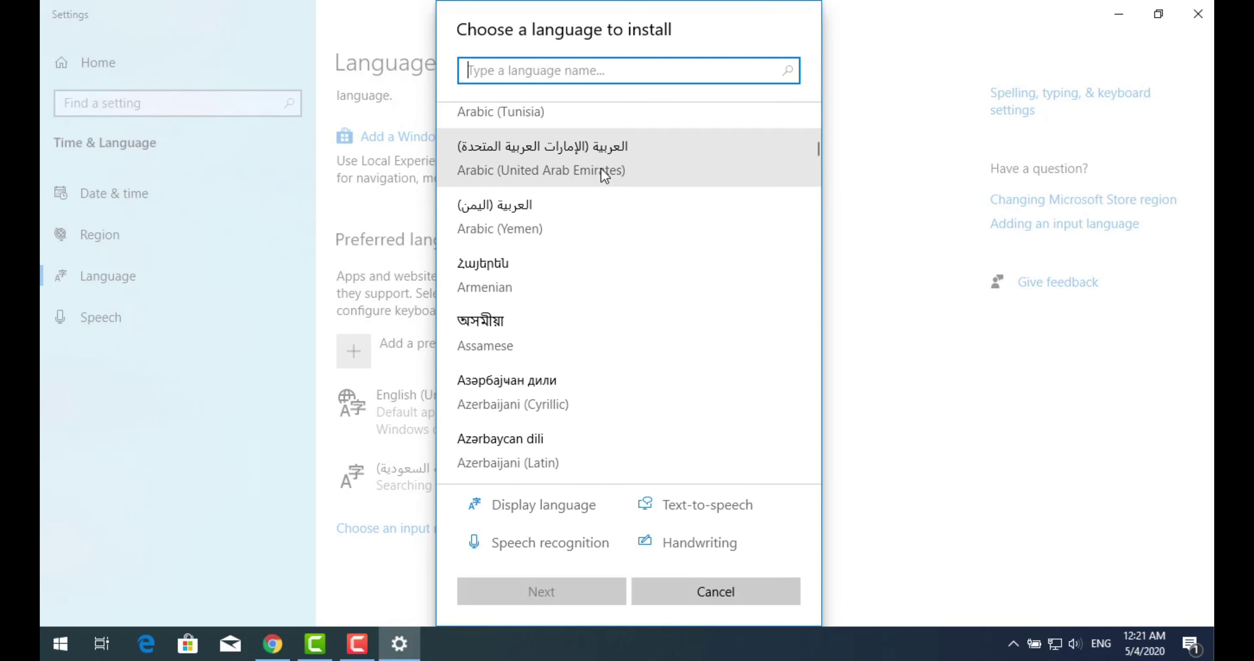
pyautogui.scroll(-5, 617, 200)
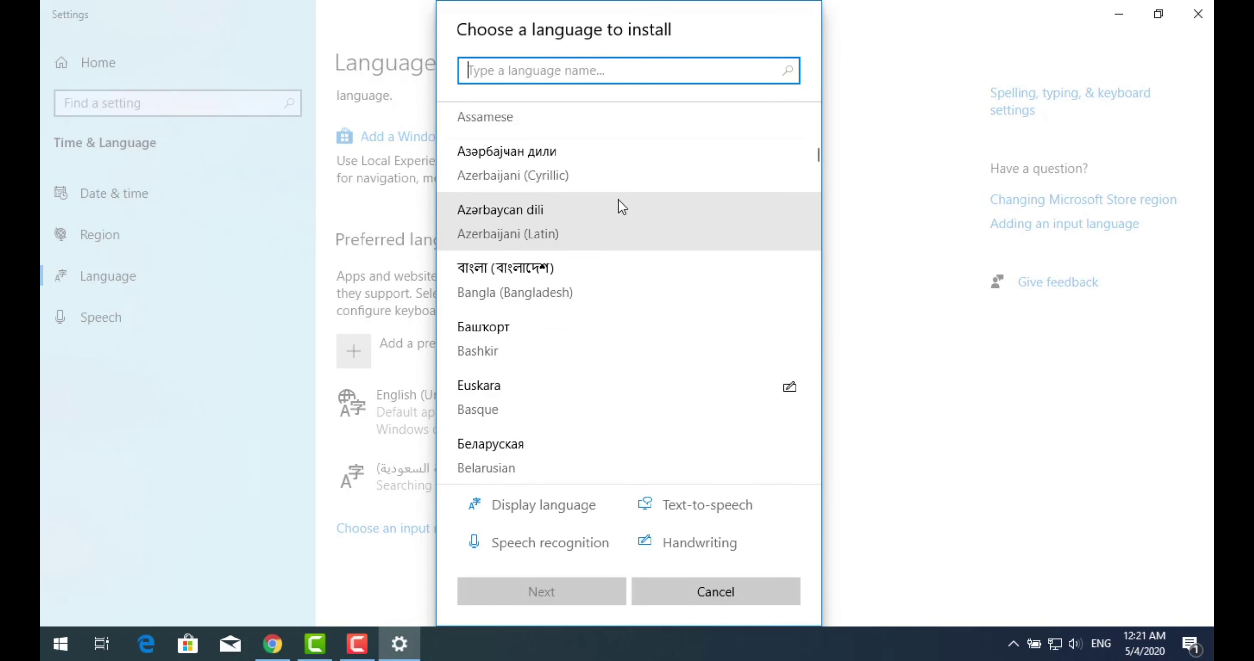
pyautogui.scroll(-3, 552, 283)
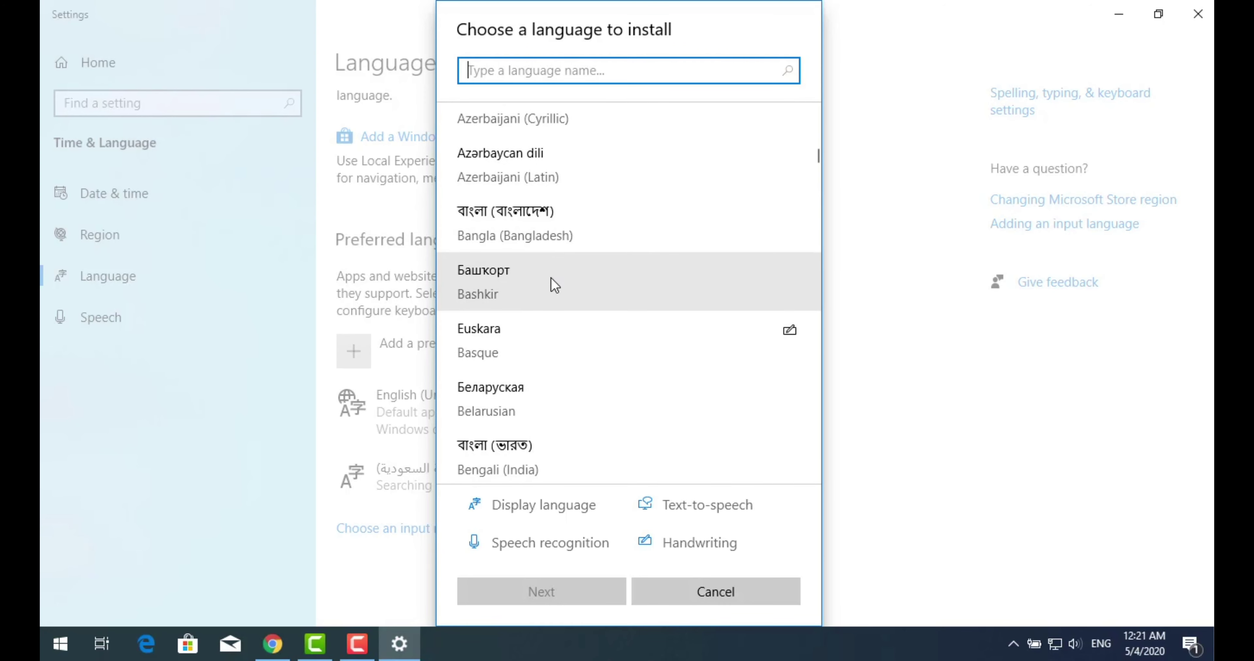
pyautogui.scroll(-2, 551, 278)
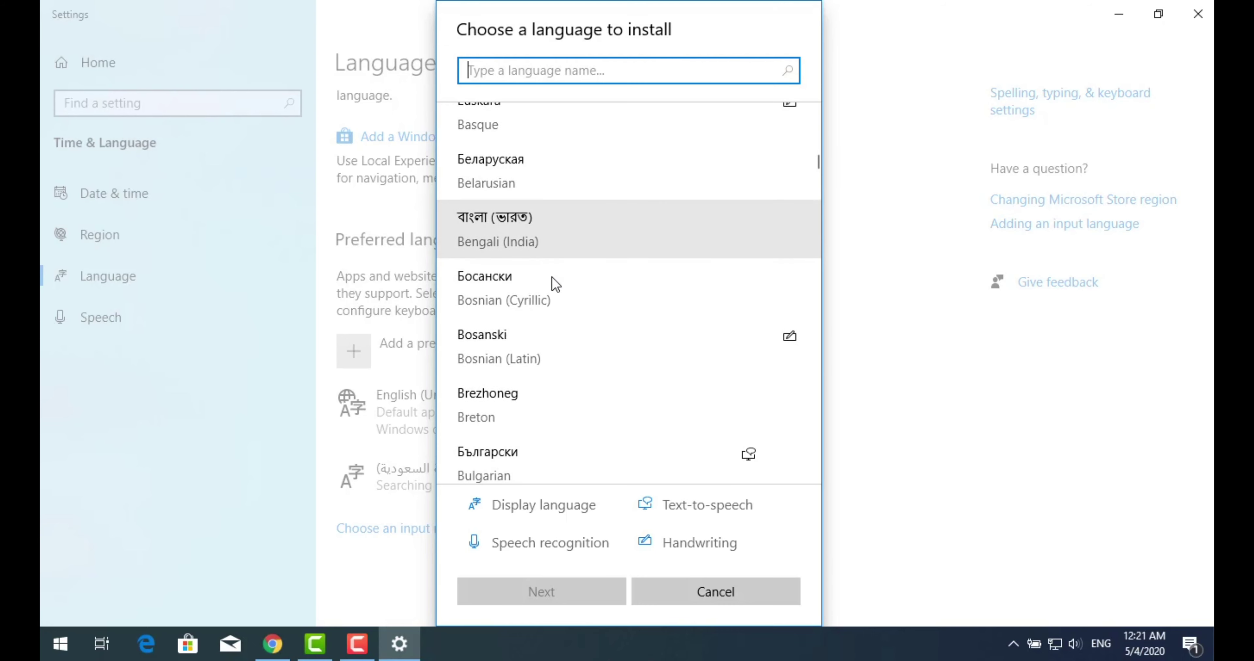
pyautogui.scroll(-9, 568, 336)
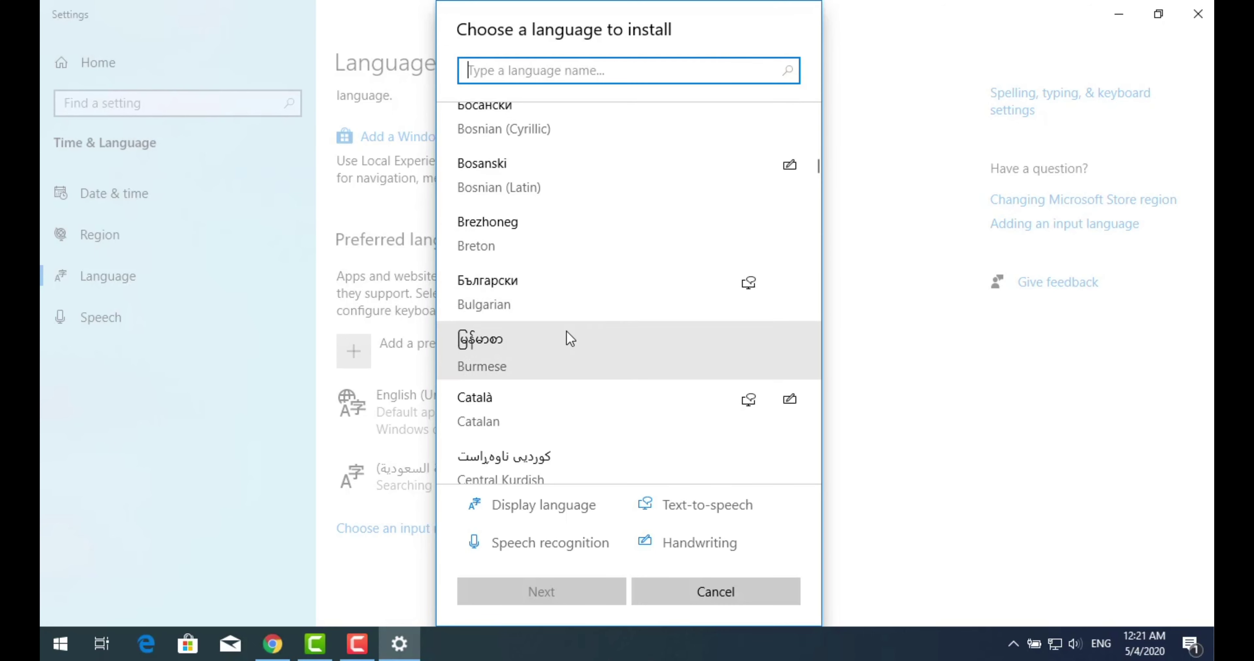
pyautogui.scroll(-2, 575, 323)
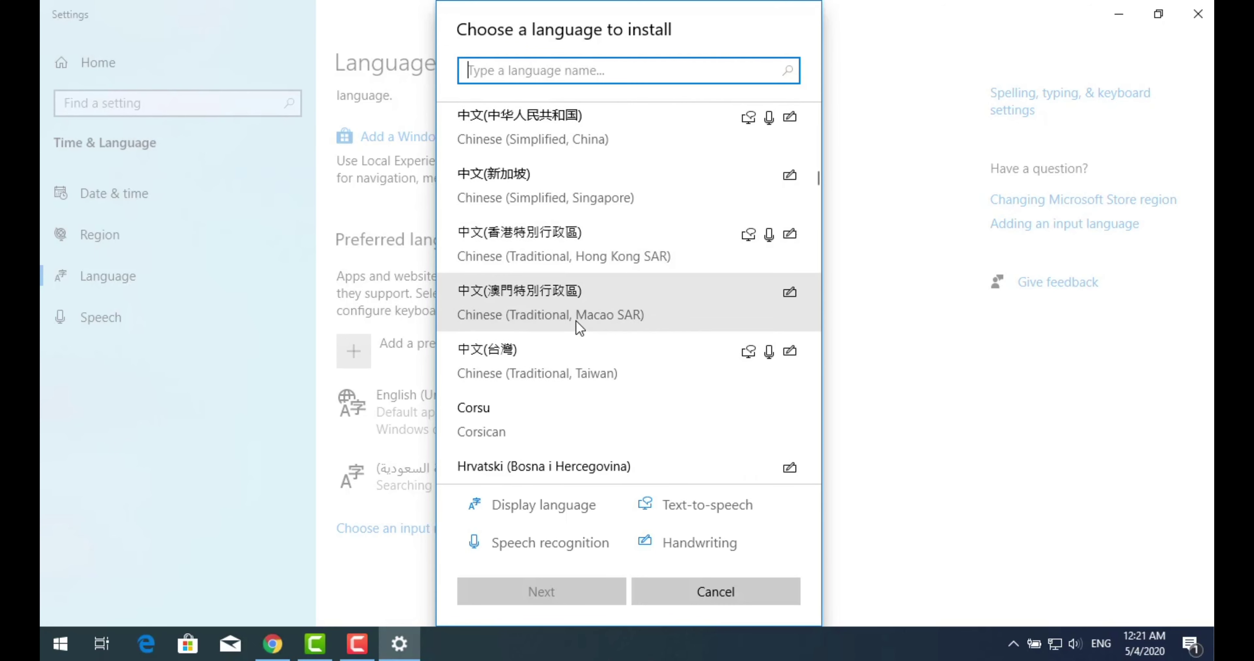
pyautogui.scroll(-6, 579, 327)
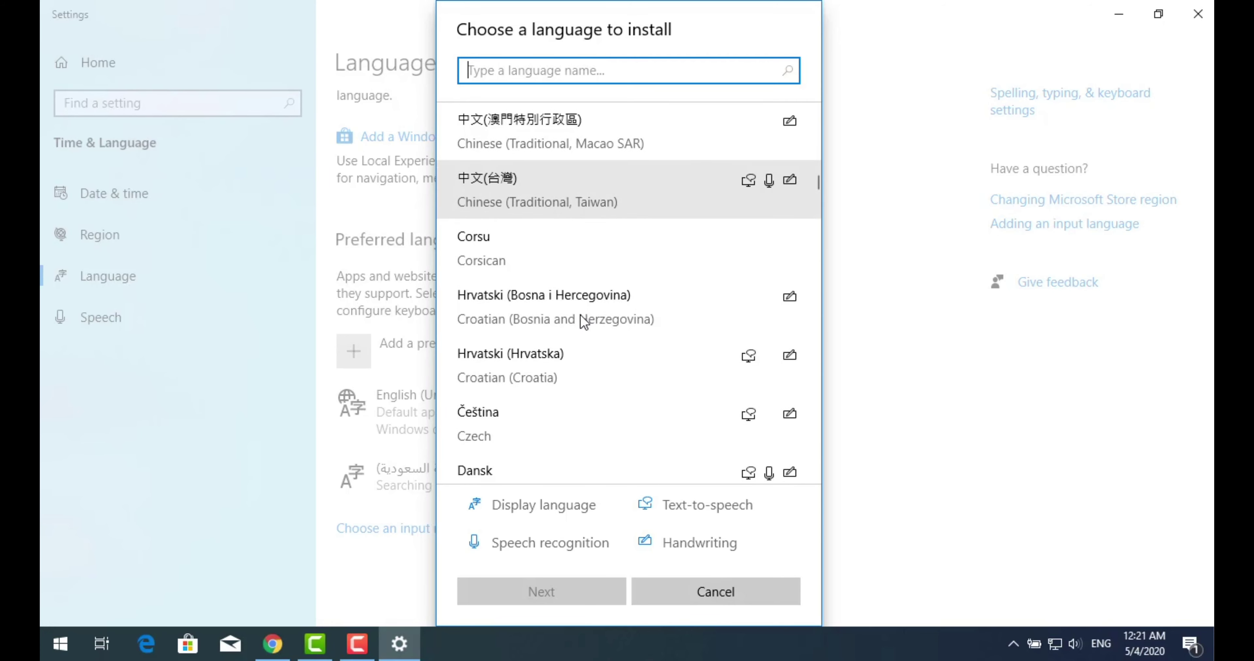
pyautogui.scroll(-5, 584, 322)
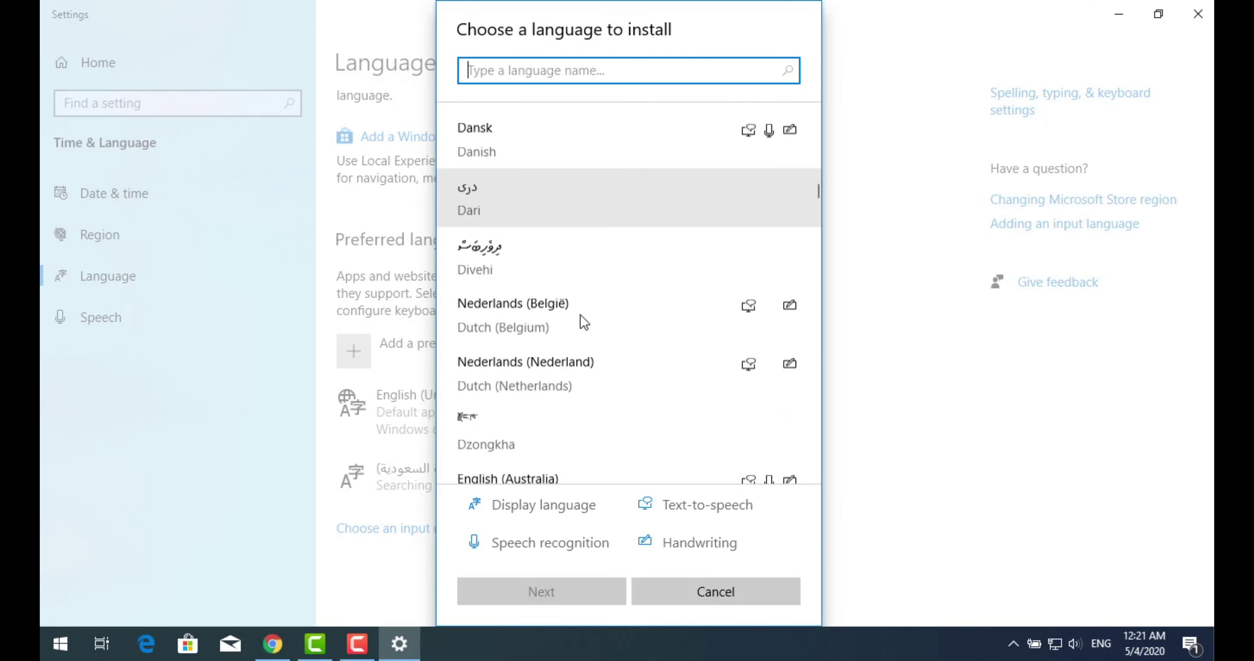
pyautogui.scroll(-3, 563, 380)
pyautogui.scroll(-4, 568, 375)
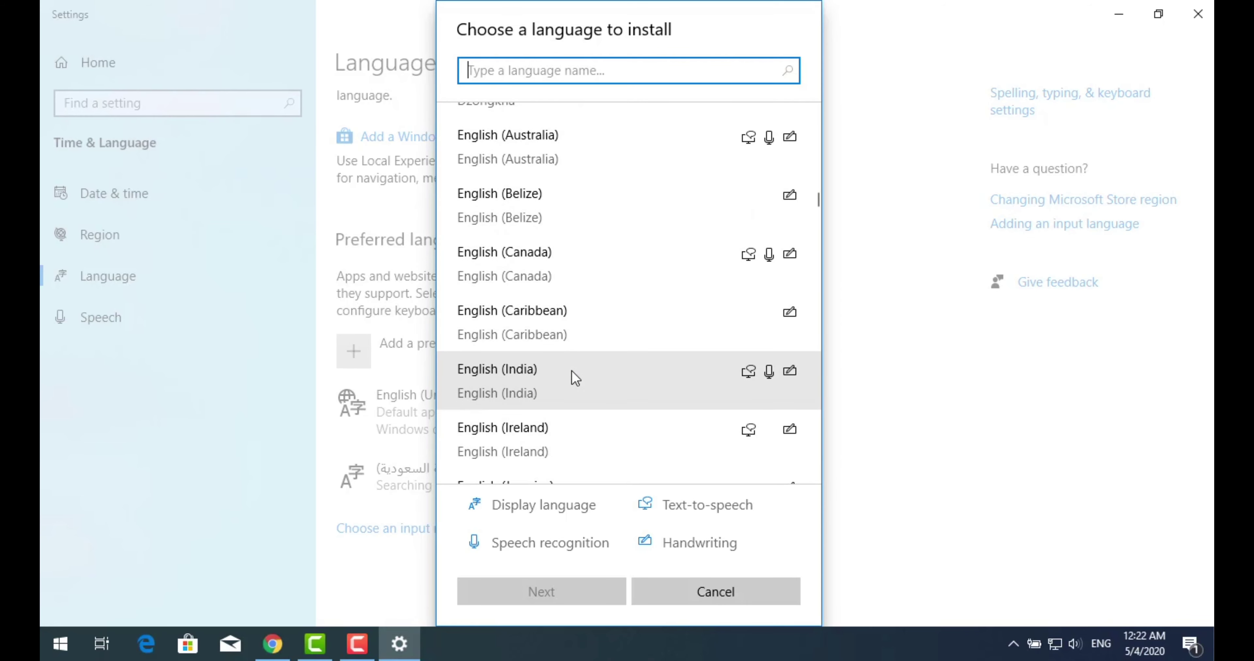
pyautogui.scroll(-3, 573, 369)
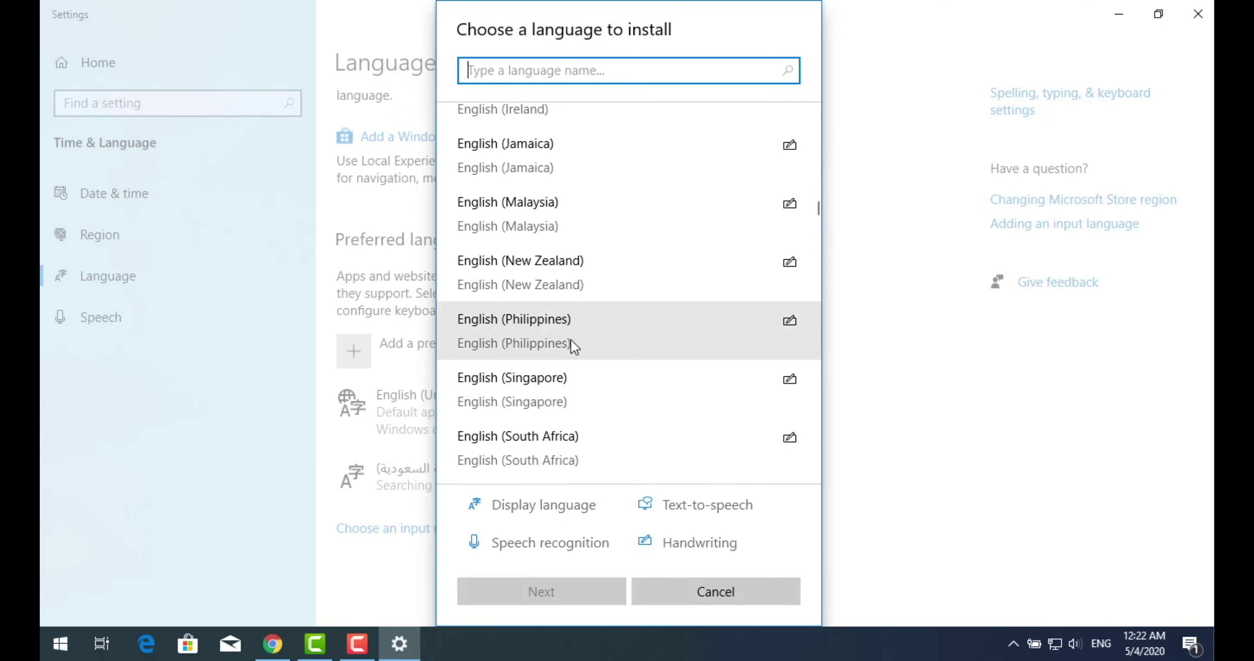
pyautogui.scroll(-6, 570, 338)
pyautogui.scroll(-14, 571, 341)
pyautogui.scroll(-9, 571, 340)
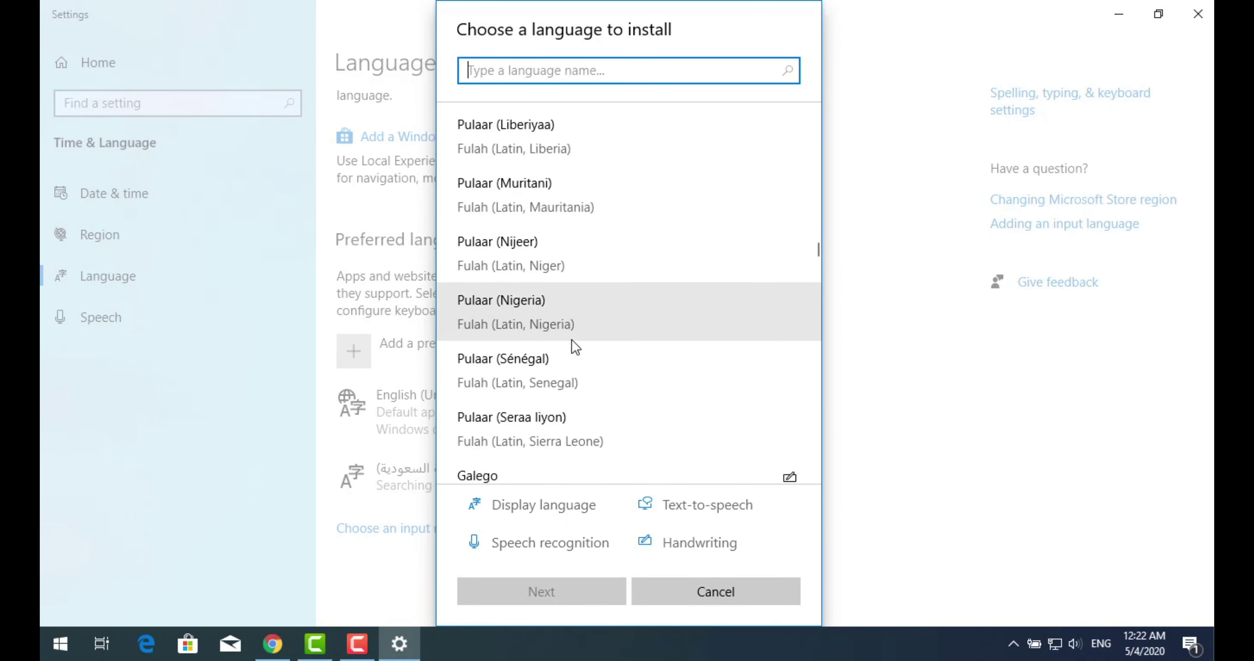
pyautogui.scroll(20, 575, 337)
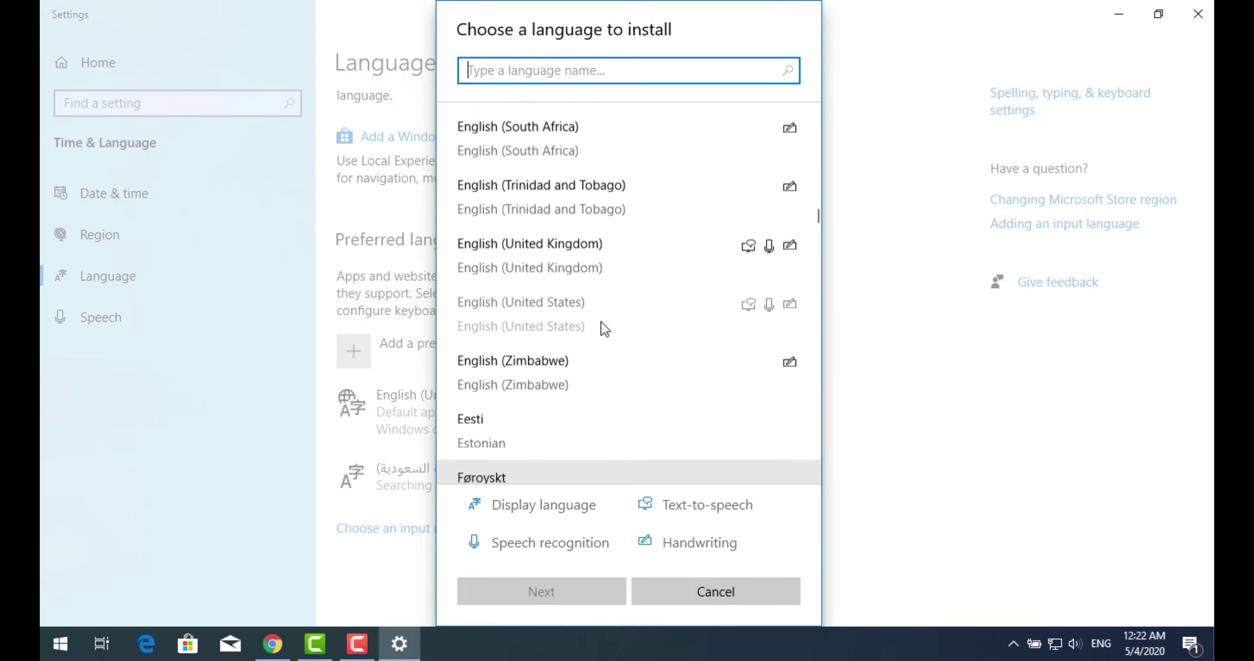
pyautogui.scroll(-3, 601, 320)
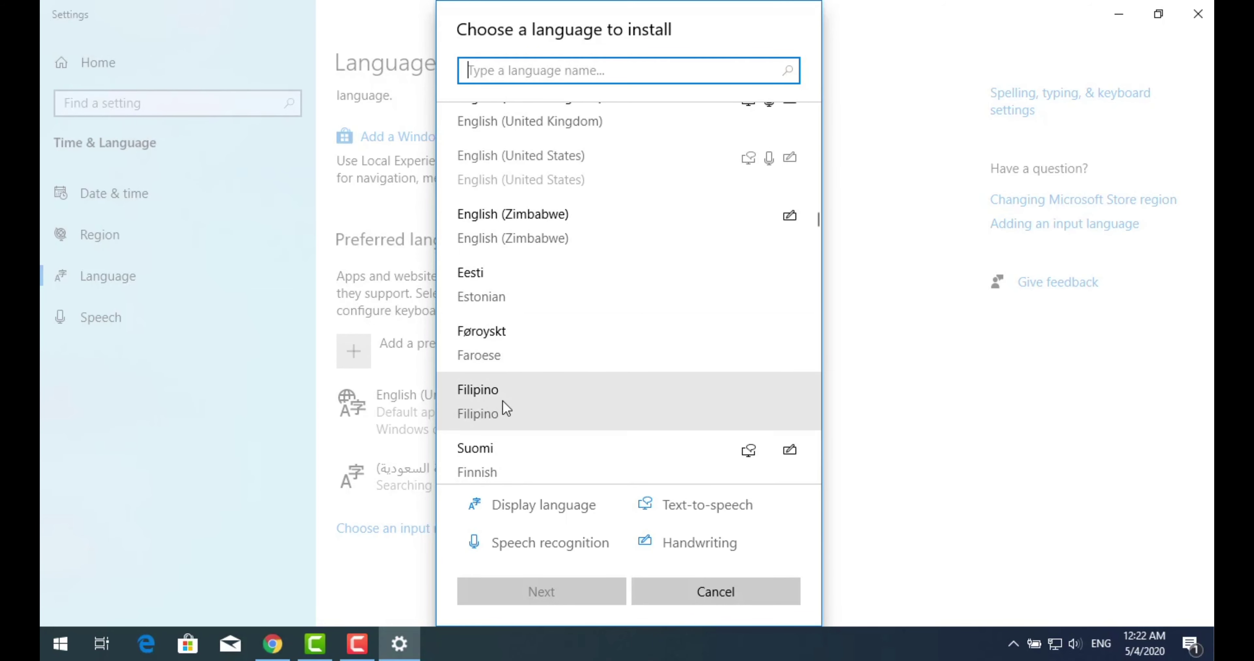
pyautogui.scroll(8, 603, 372)
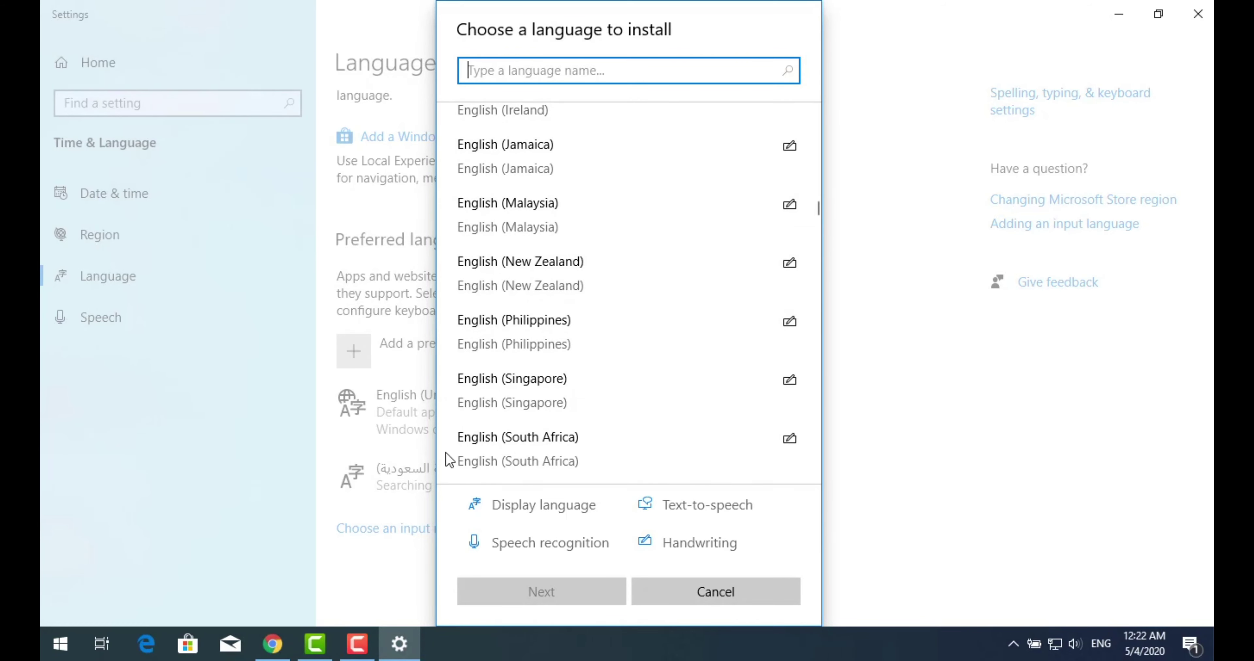
# Step: Choose English (Philippines) as the language to add and install its language pack
pyautogui.click(552, 325)
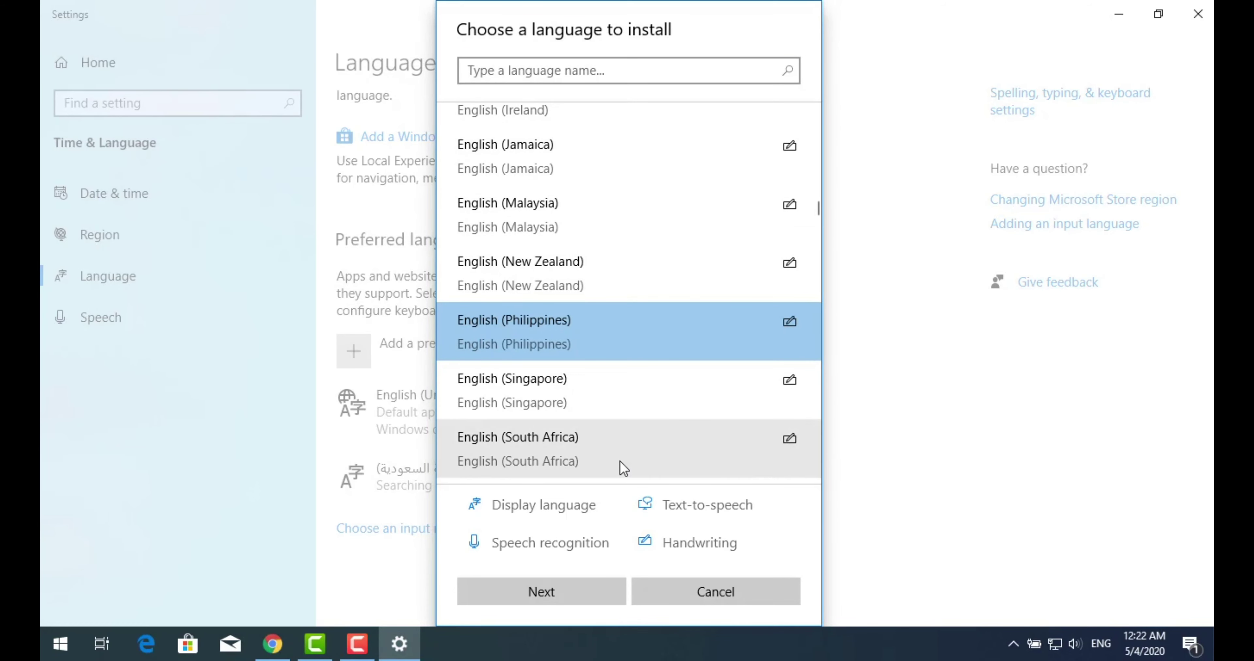
pyautogui.scroll(-1, 620, 462)
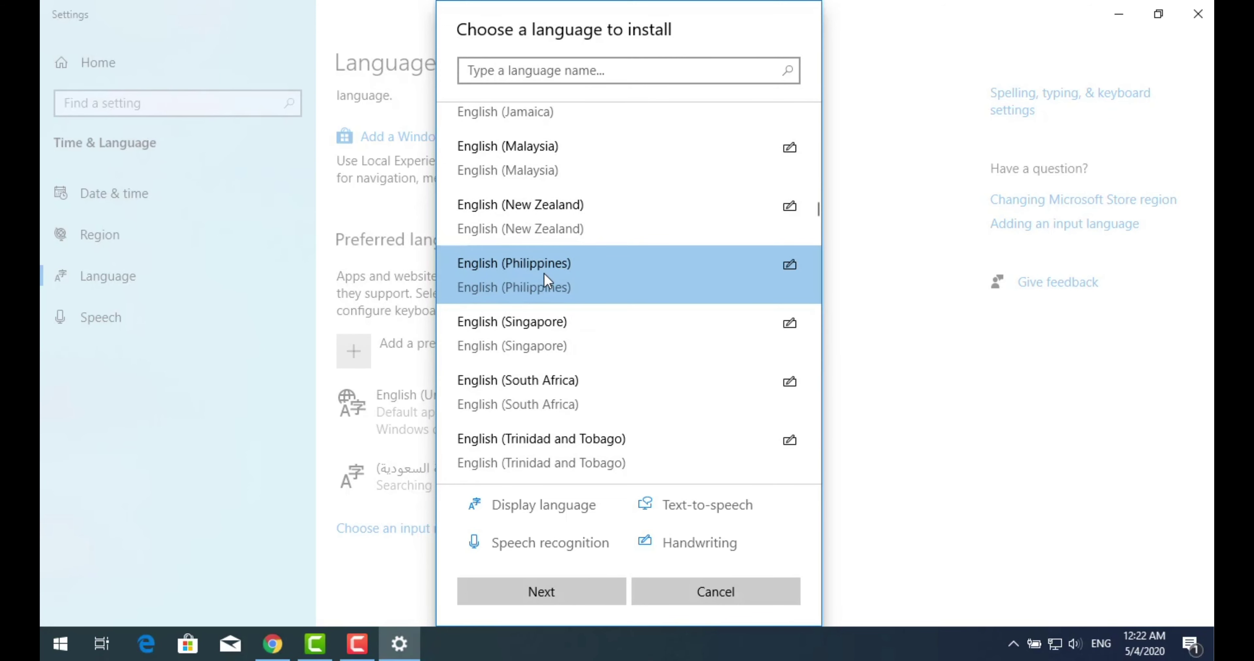
pyautogui.click(546, 594)
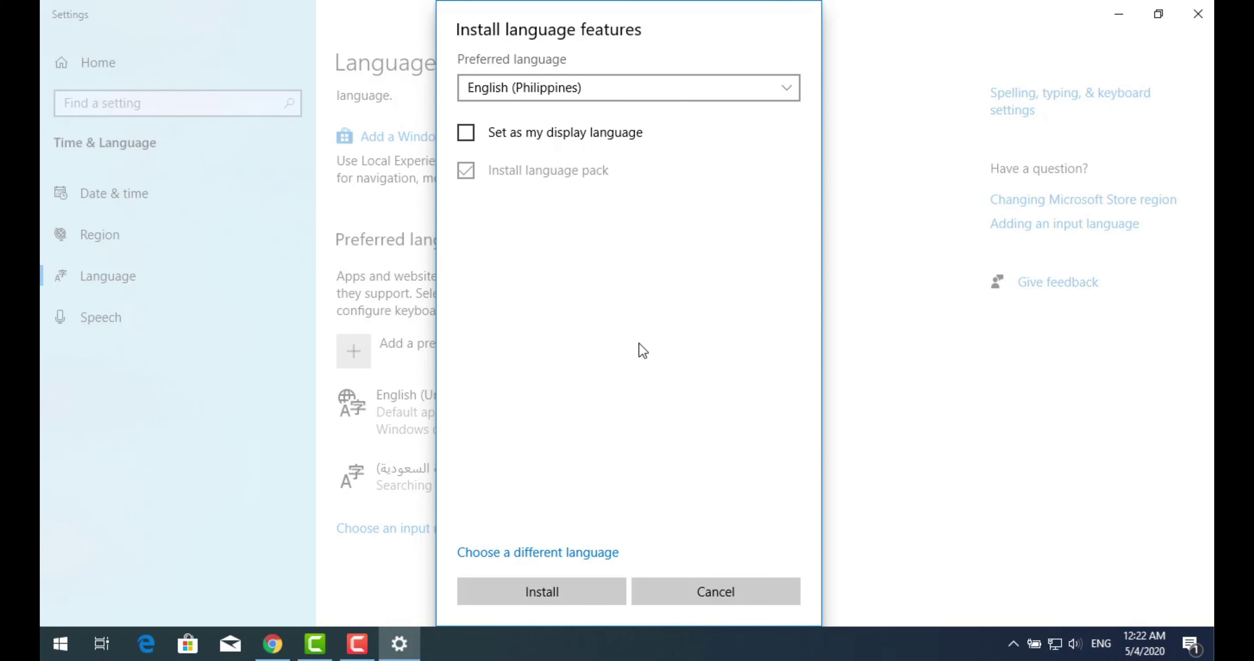
pyautogui.click(562, 590)
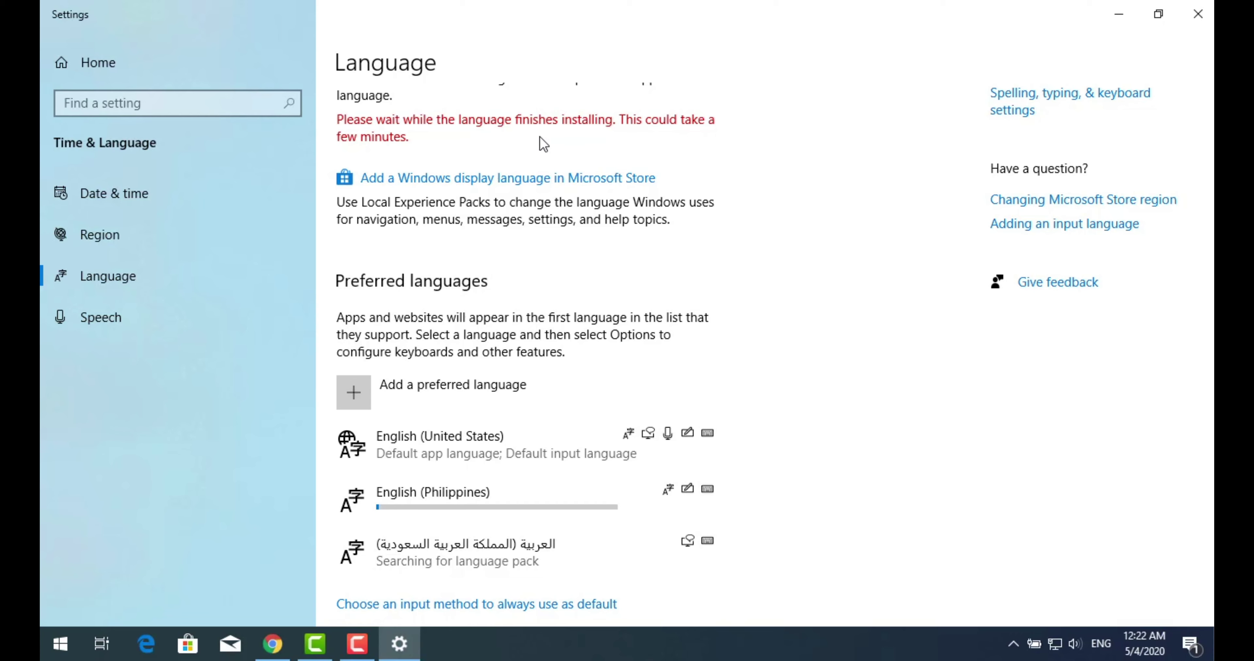
# Step: Check the preferred languages list and the input language switcher for the English (Philippines) entry
pyautogui.scroll(-2, 572, 199)
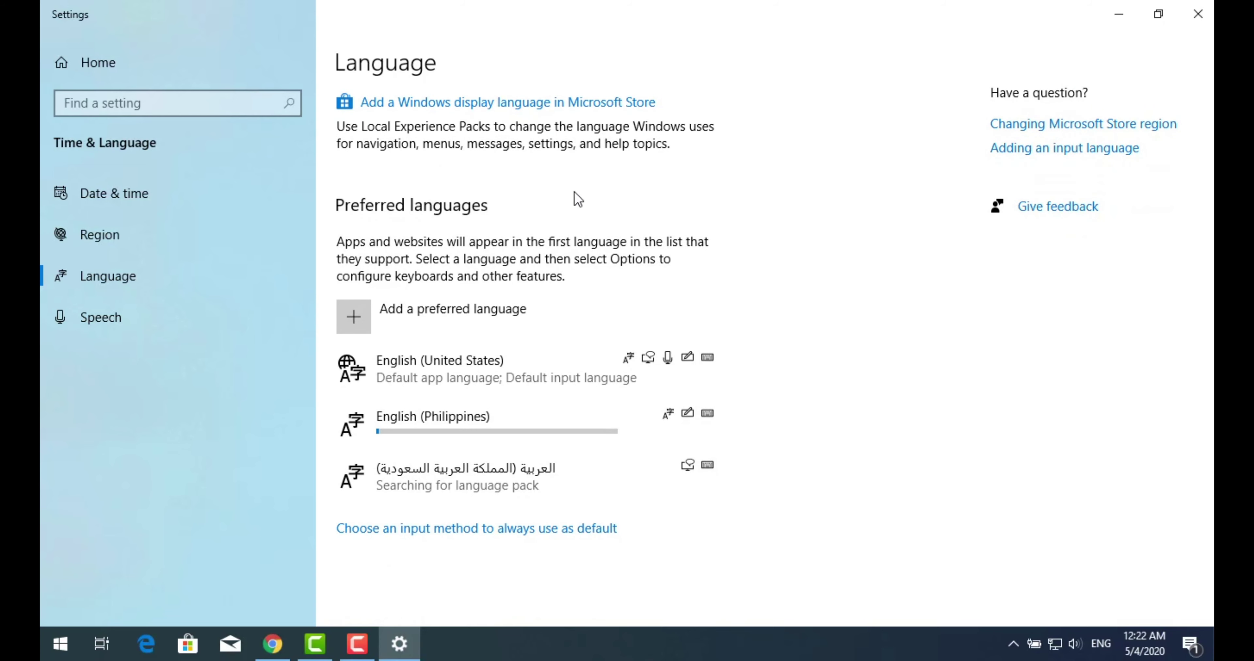
pyautogui.click(1114, 638)
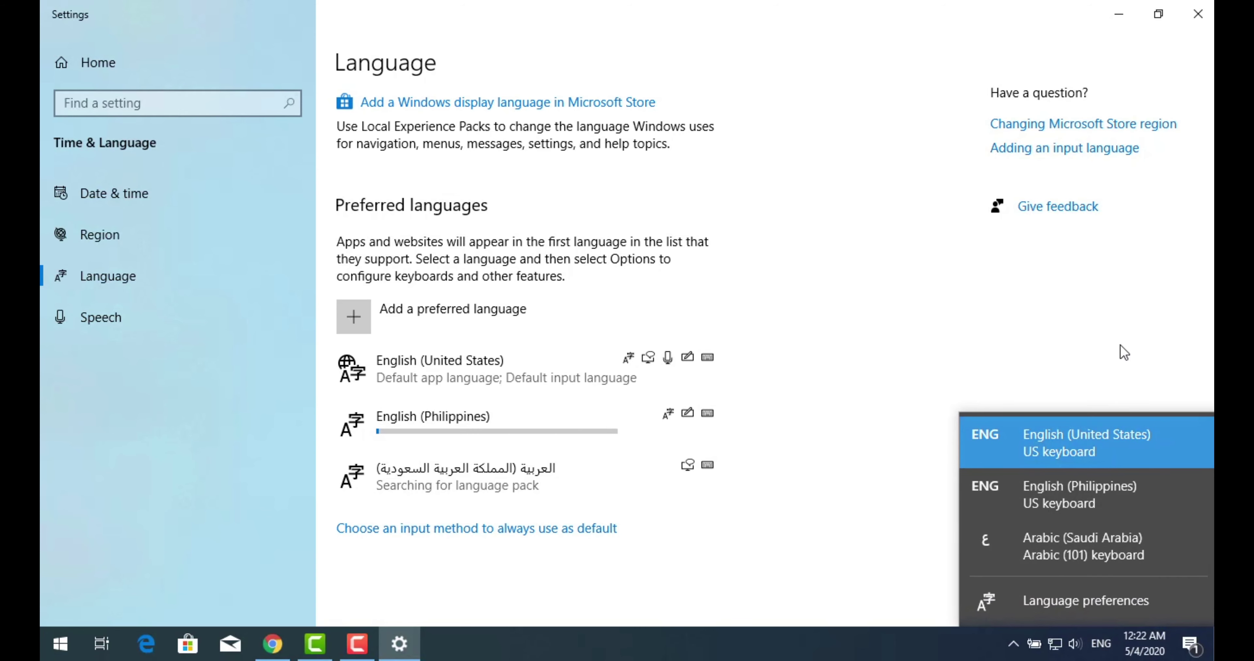
pyautogui.click(910, 293)
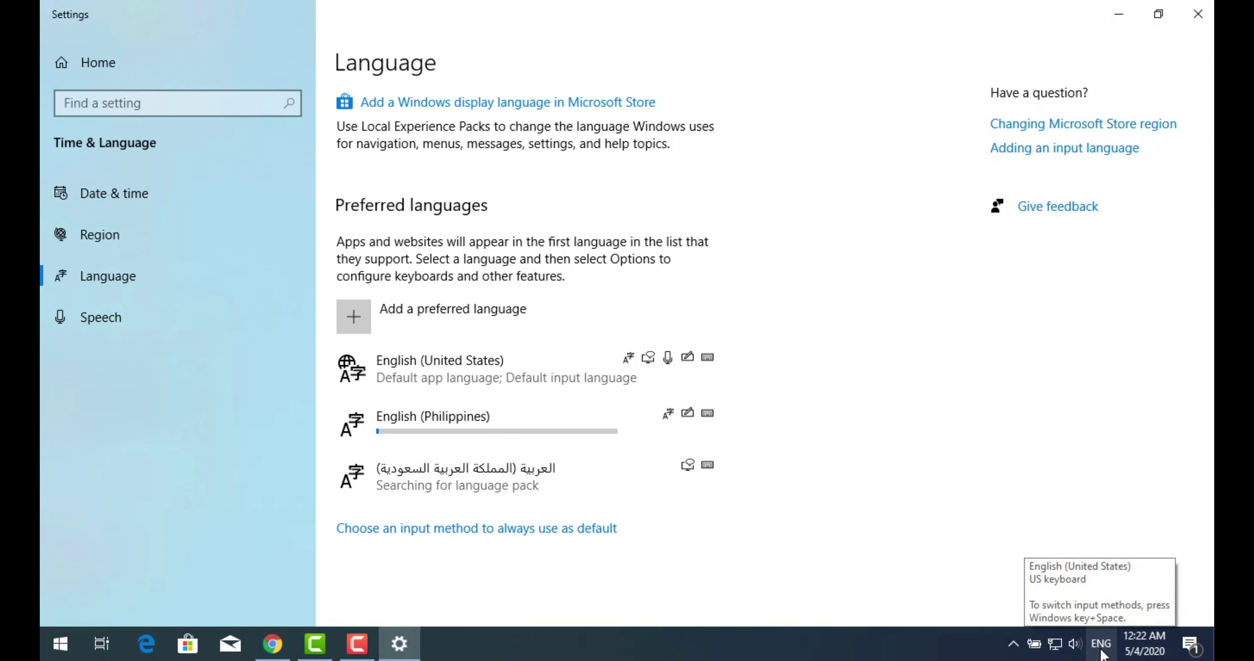
pyautogui.click(1102, 649)
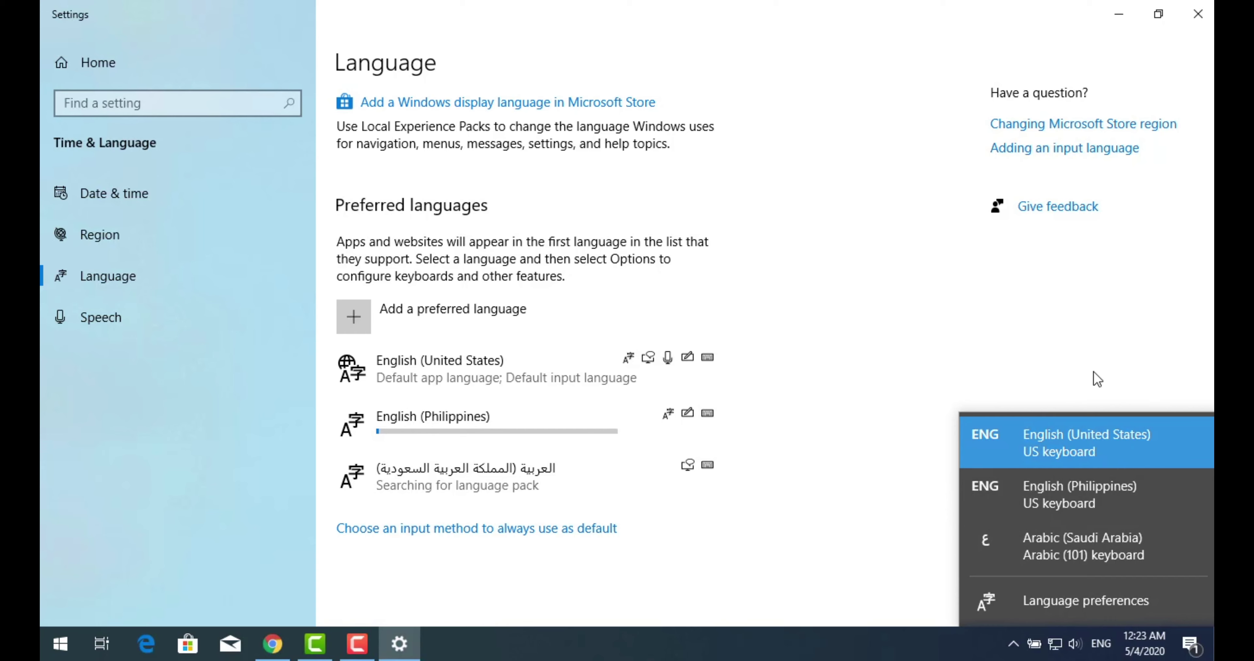
pyautogui.click(1078, 364)
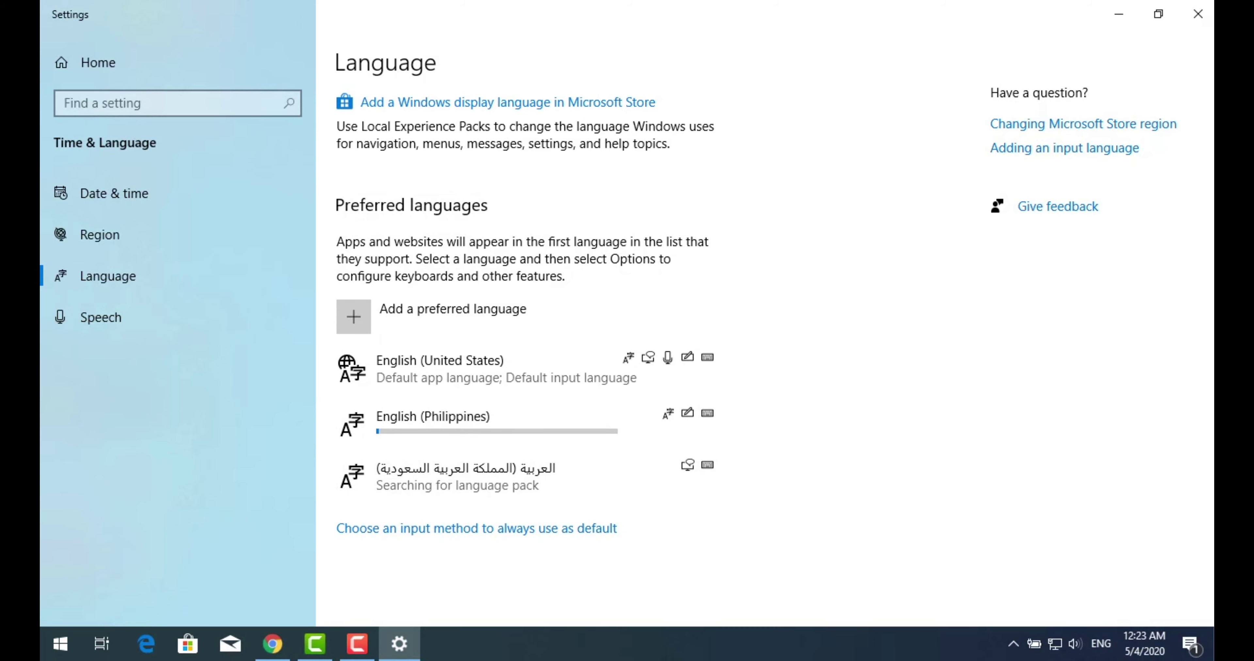
# Step: Close the Language settings and review the available input languages from the desktop
pyautogui.click(1196, 13)
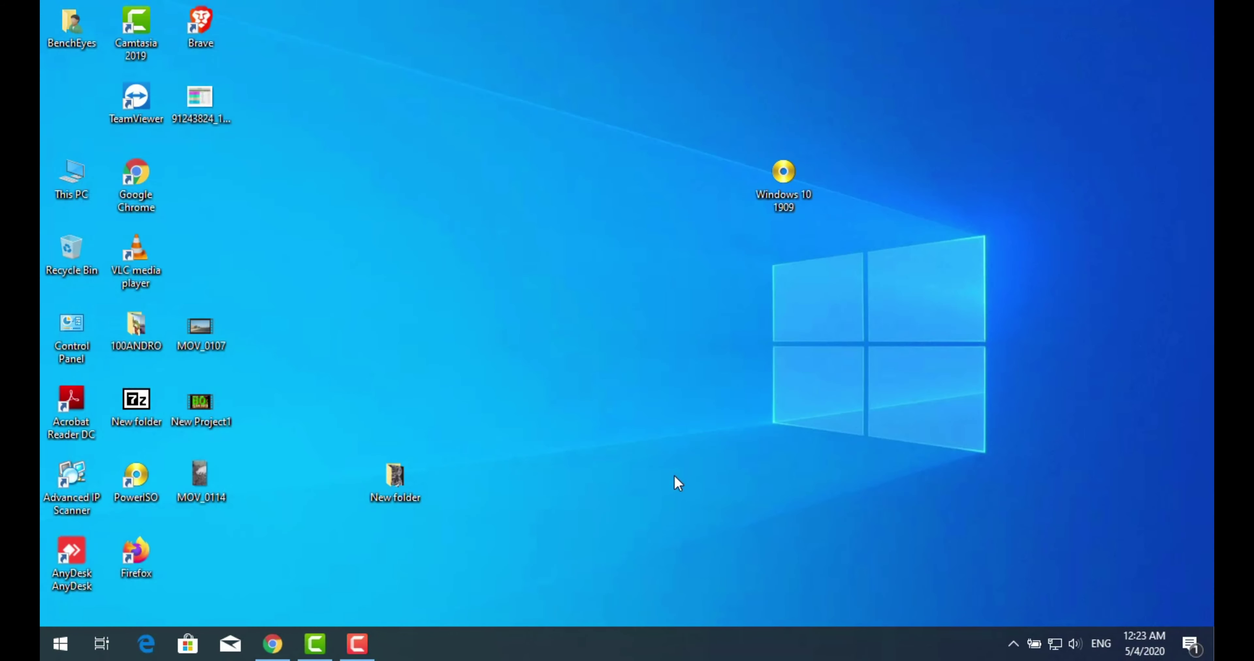
pyautogui.click(1101, 644)
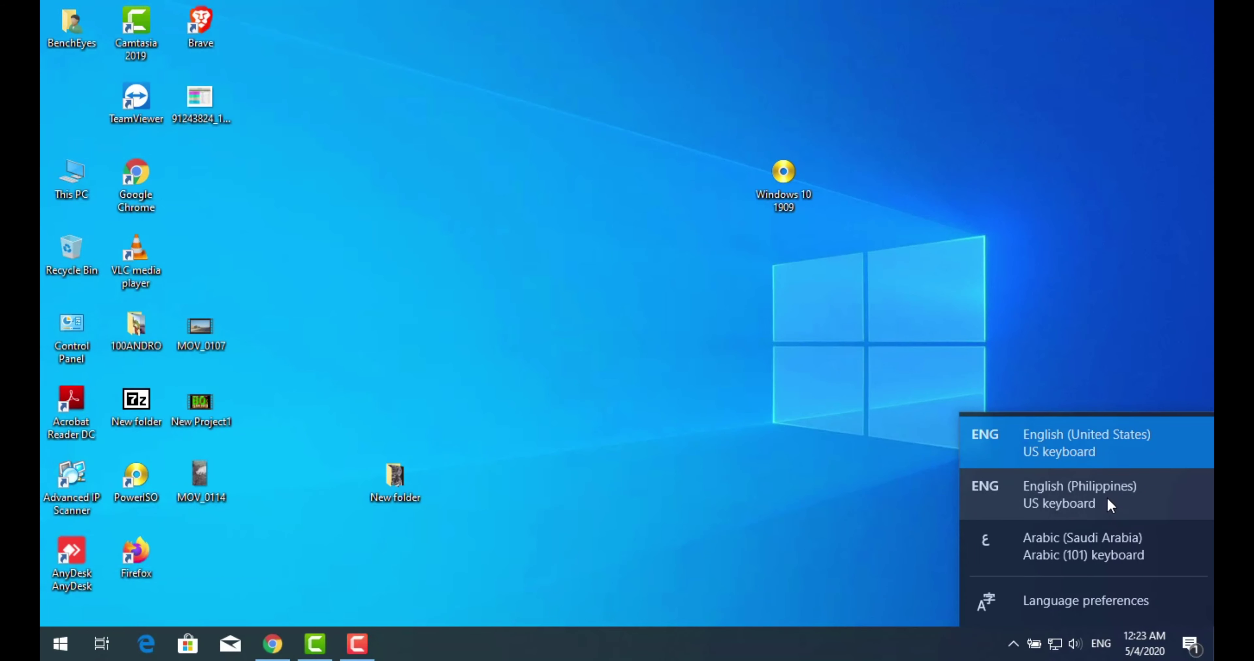
pyautogui.click(737, 486)
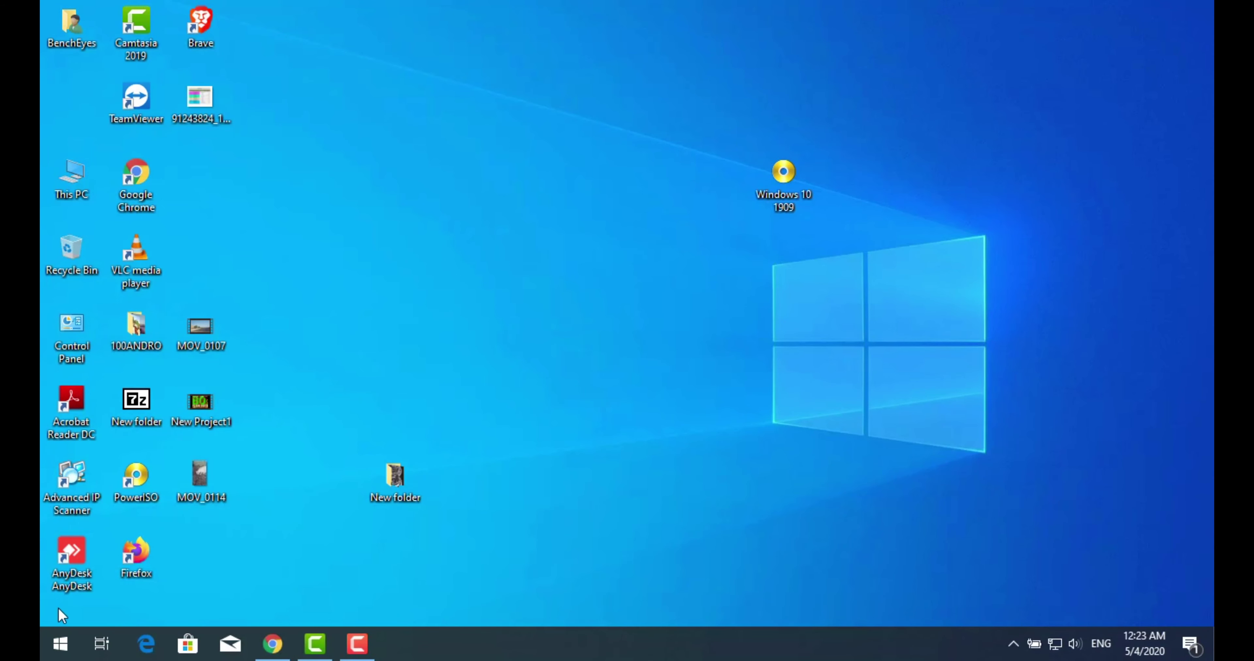
# Step: Search Windows for "ed" and open the language and keyboard options at the preferred languages list
pyautogui.rightClick(56, 647)
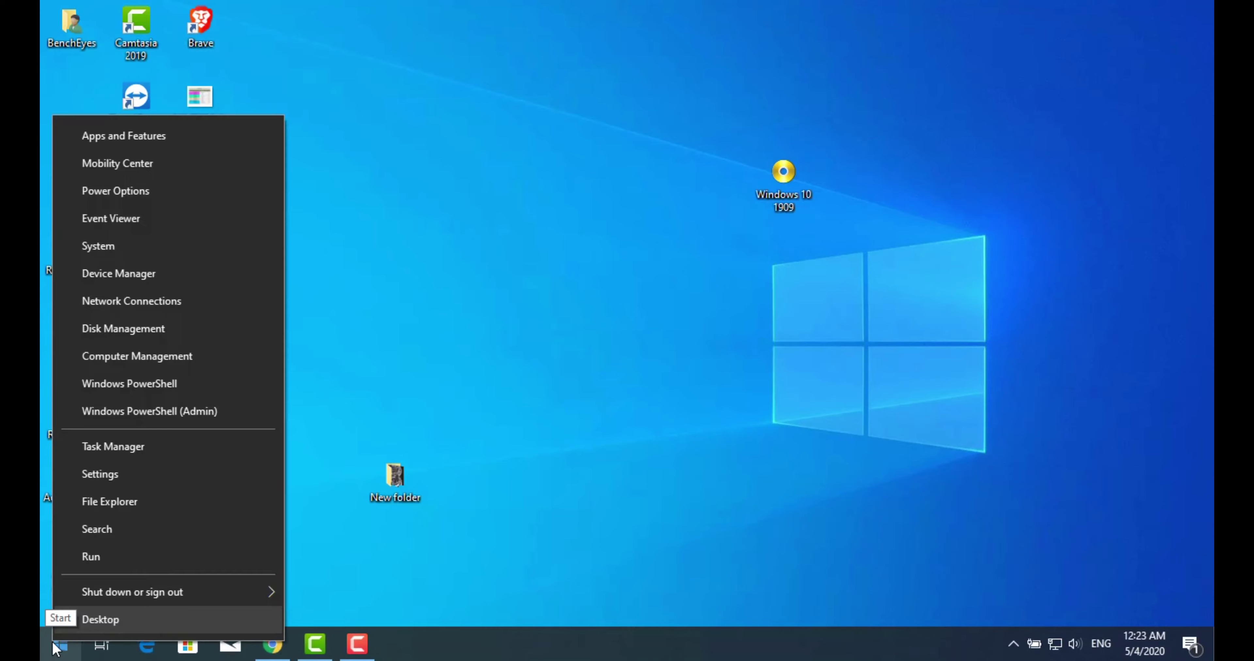
pyautogui.click(162, 539)
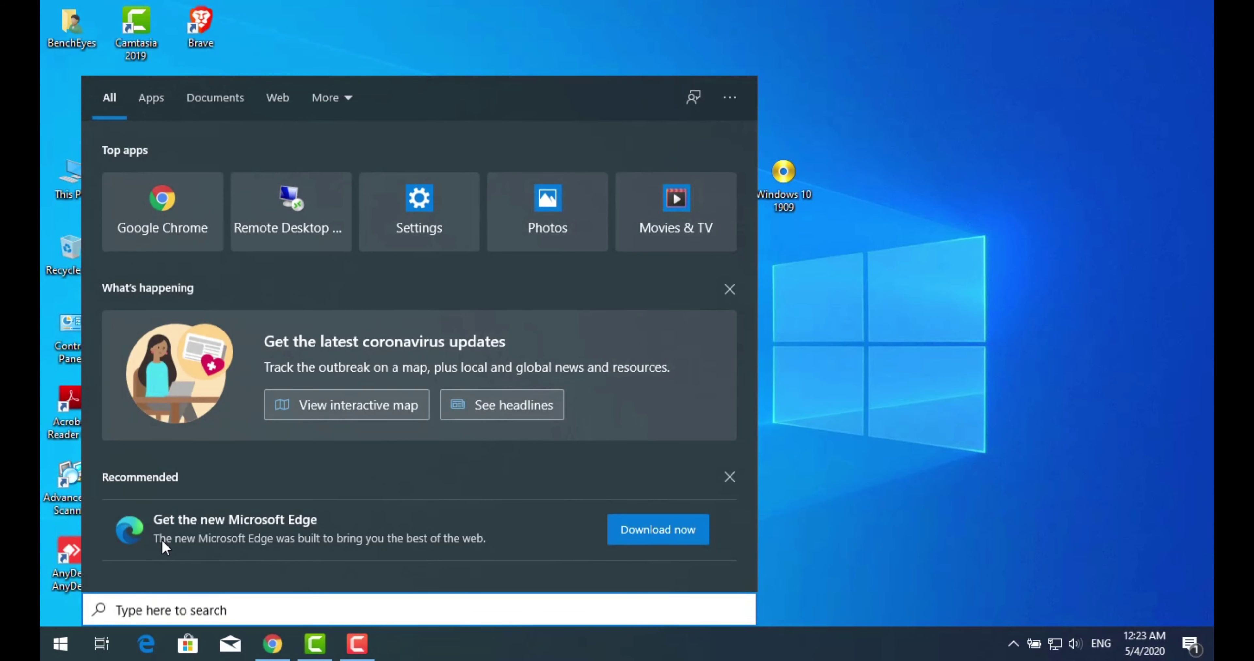
pyautogui.write('ed')
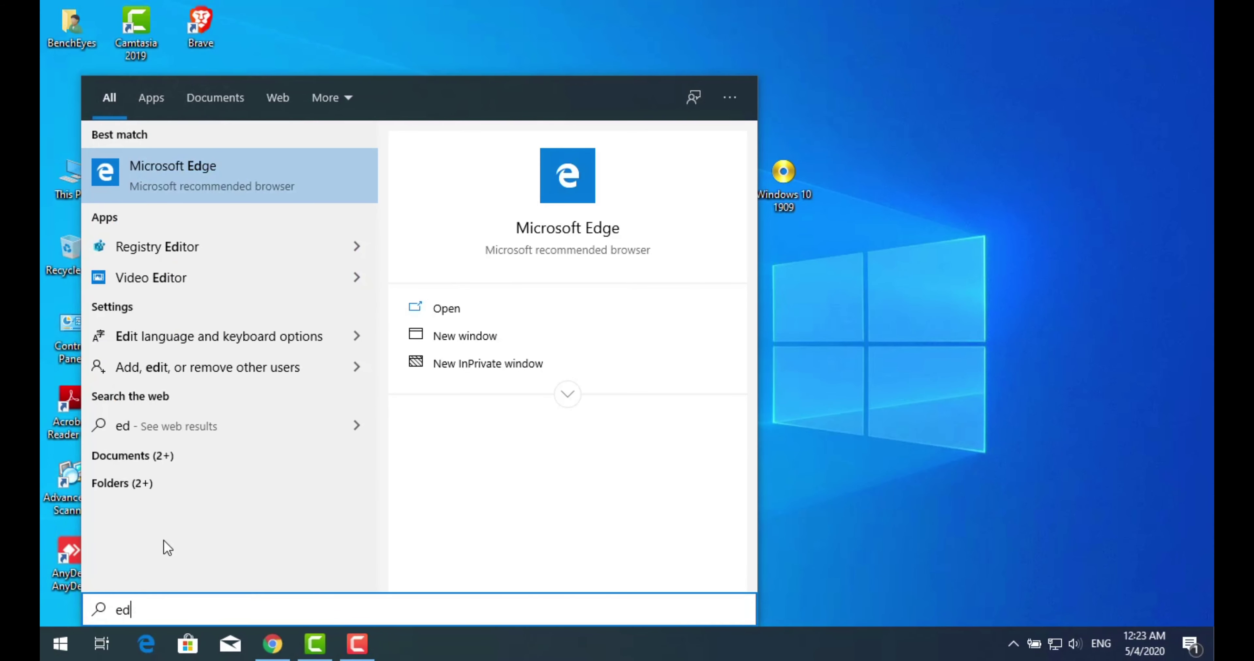
pyautogui.click(209, 337)
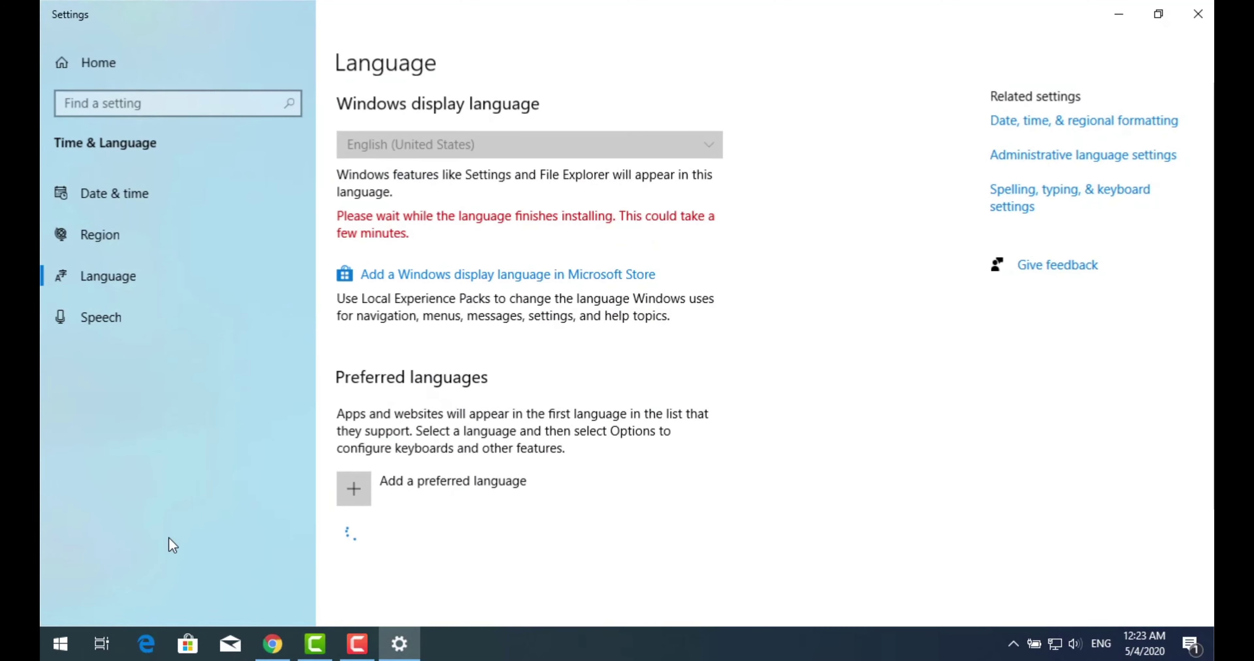
pyautogui.scroll(-3, 425, 458)
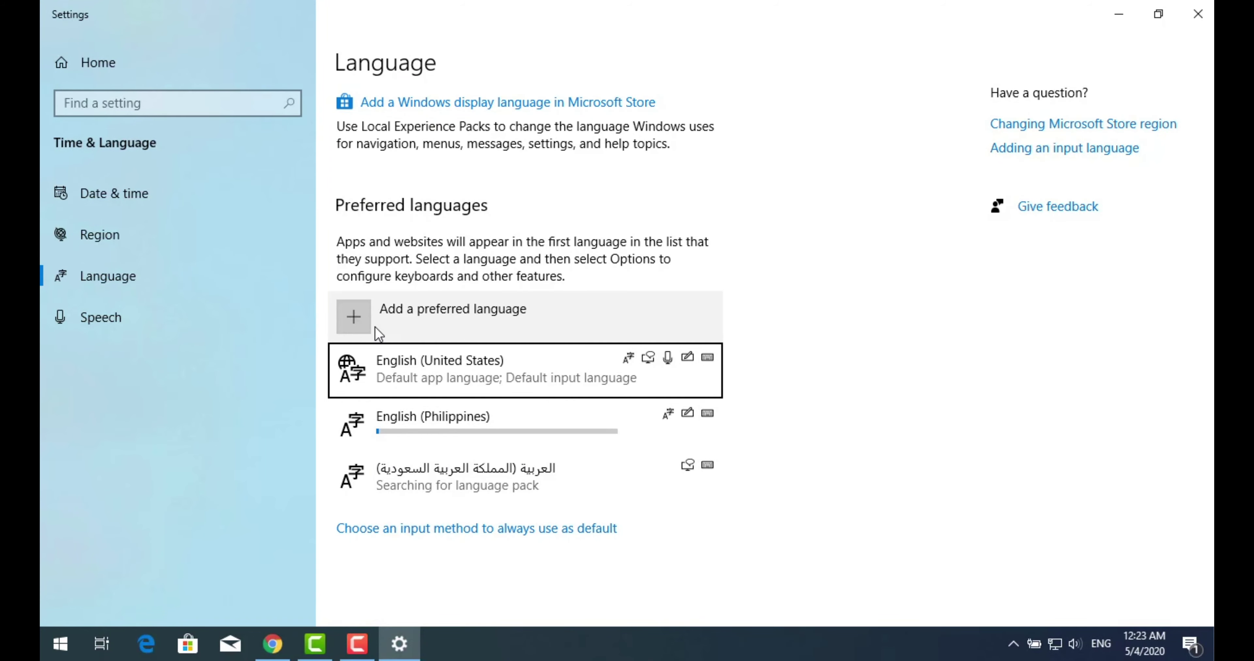
# Step: Add Filipino as a preferred language and install it with its Basic typing feature
pyautogui.click(360, 319)
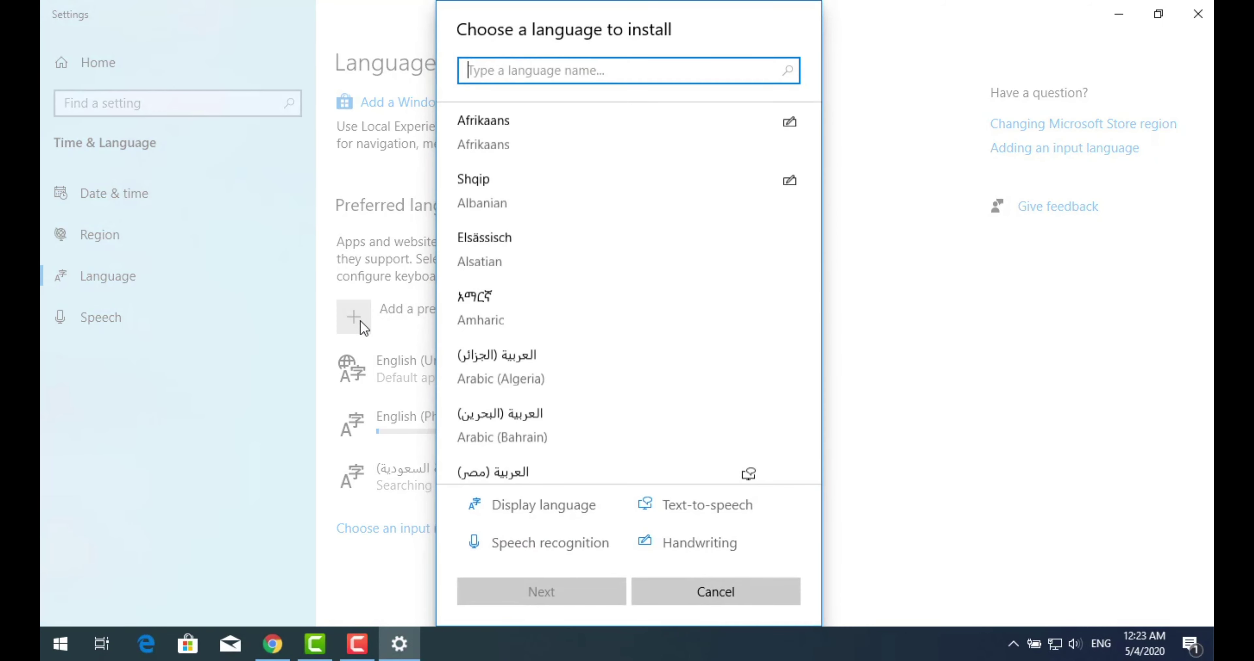
pyautogui.scroll(-20, 501, 282)
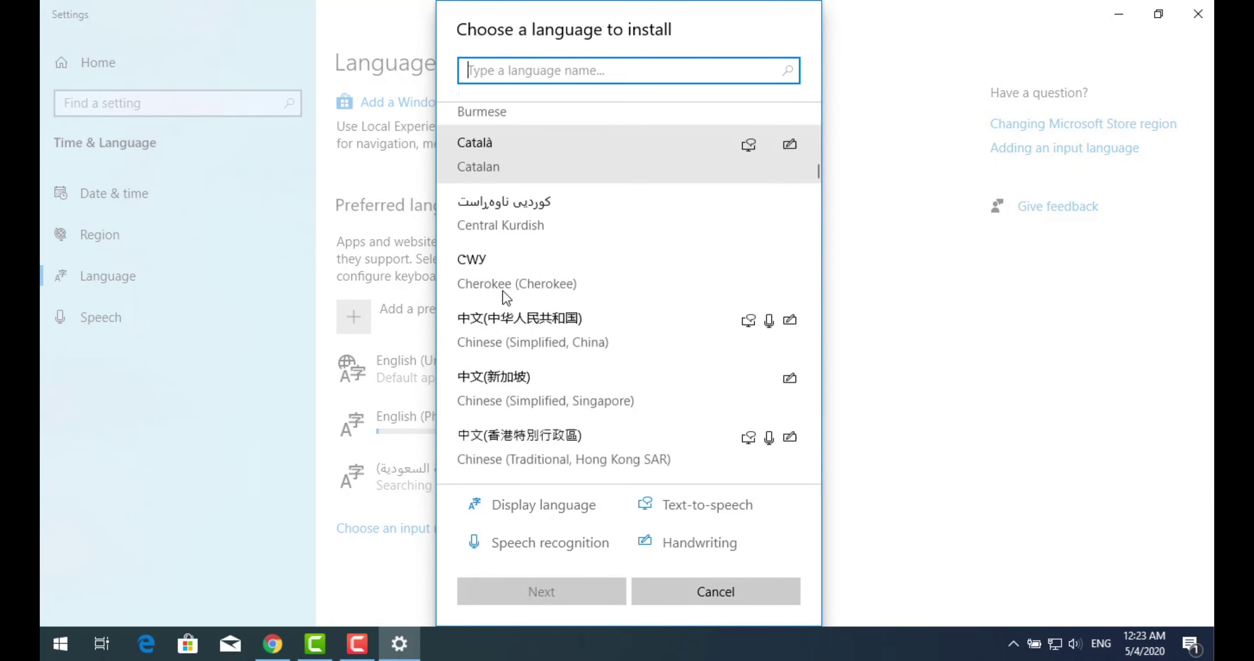
pyautogui.scroll(-20, 503, 291)
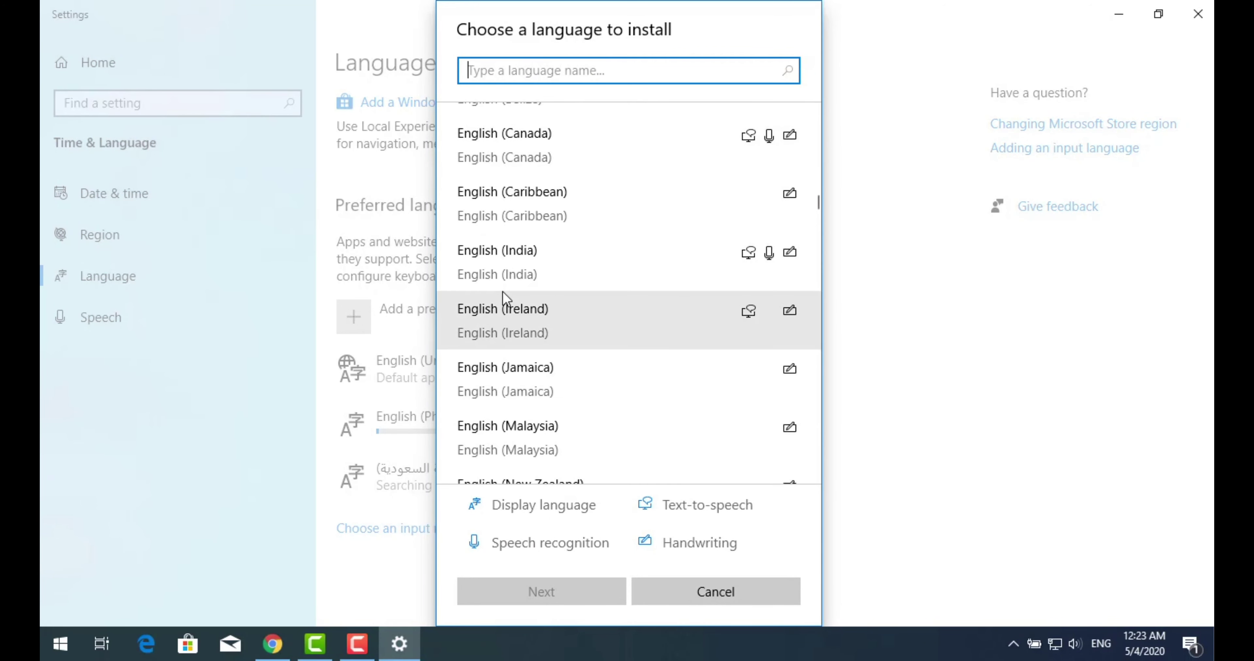
pyautogui.scroll(-5, 503, 292)
pyautogui.click(474, 335)
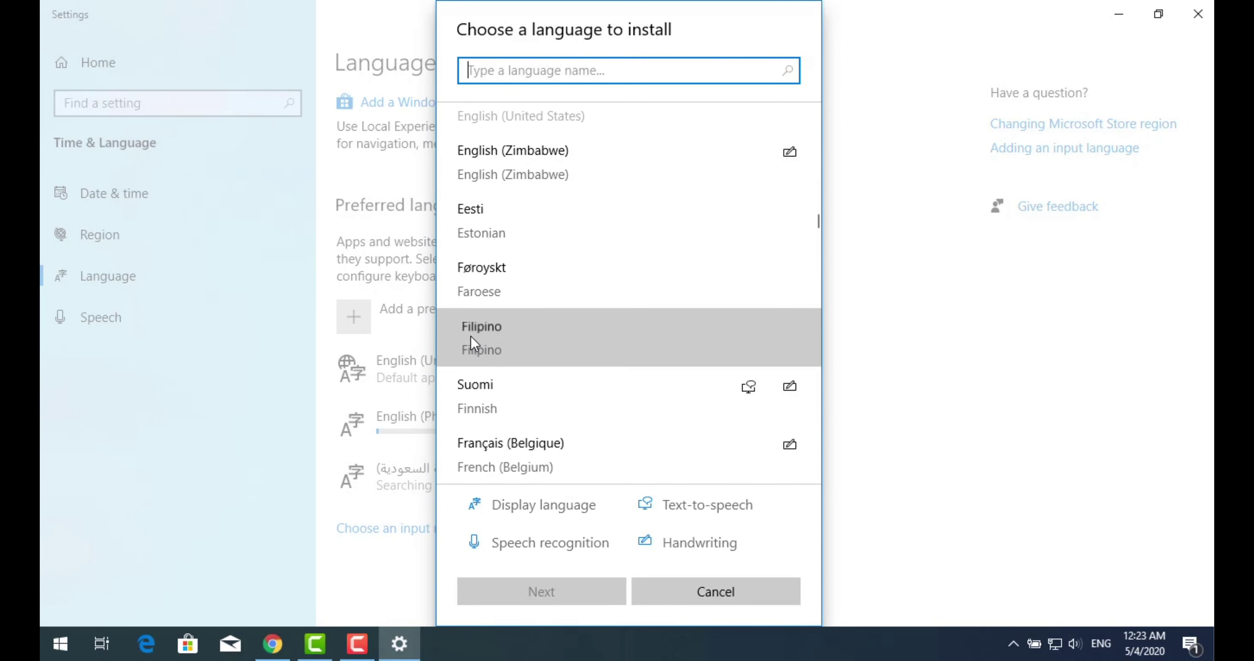
pyautogui.click(569, 583)
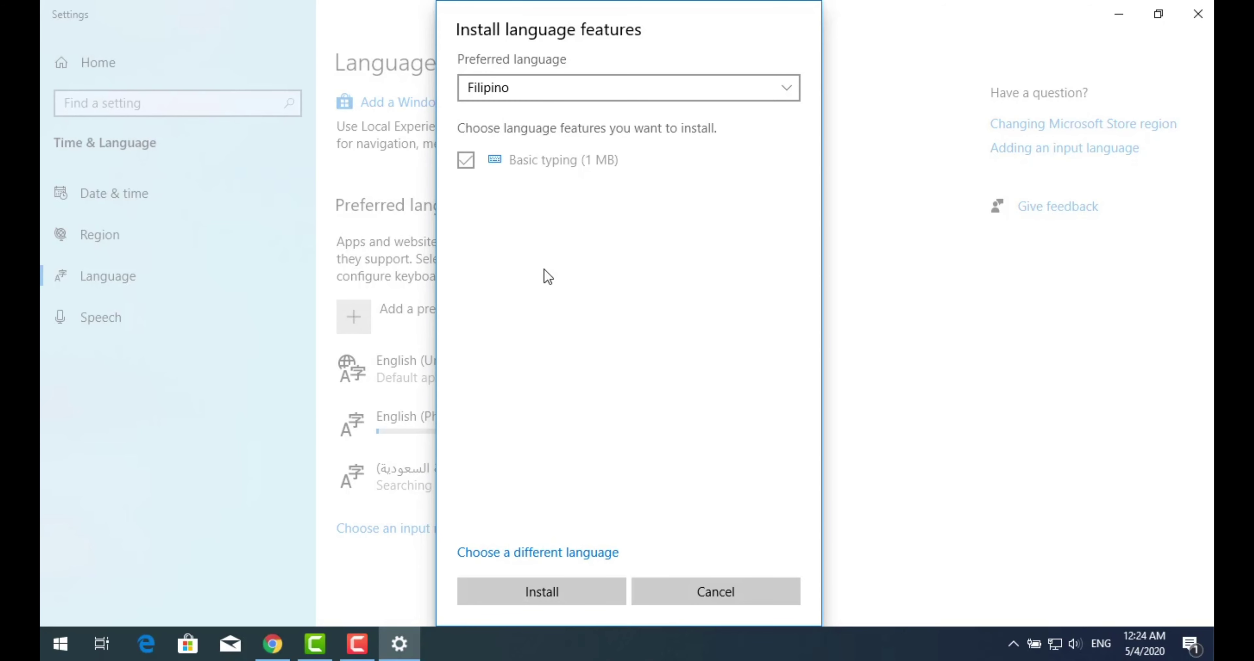
pyautogui.click(571, 593)
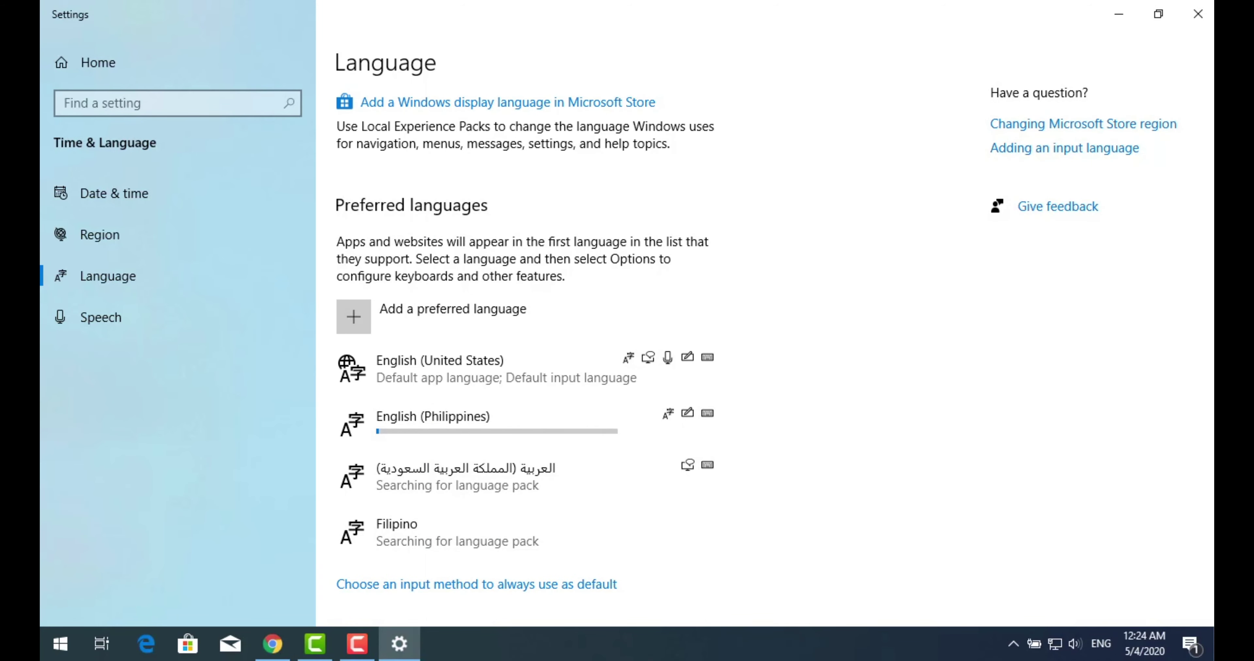
# Step: Check the input language switcher for the Filipino entry with the US keyboard
pyautogui.click(1101, 644)
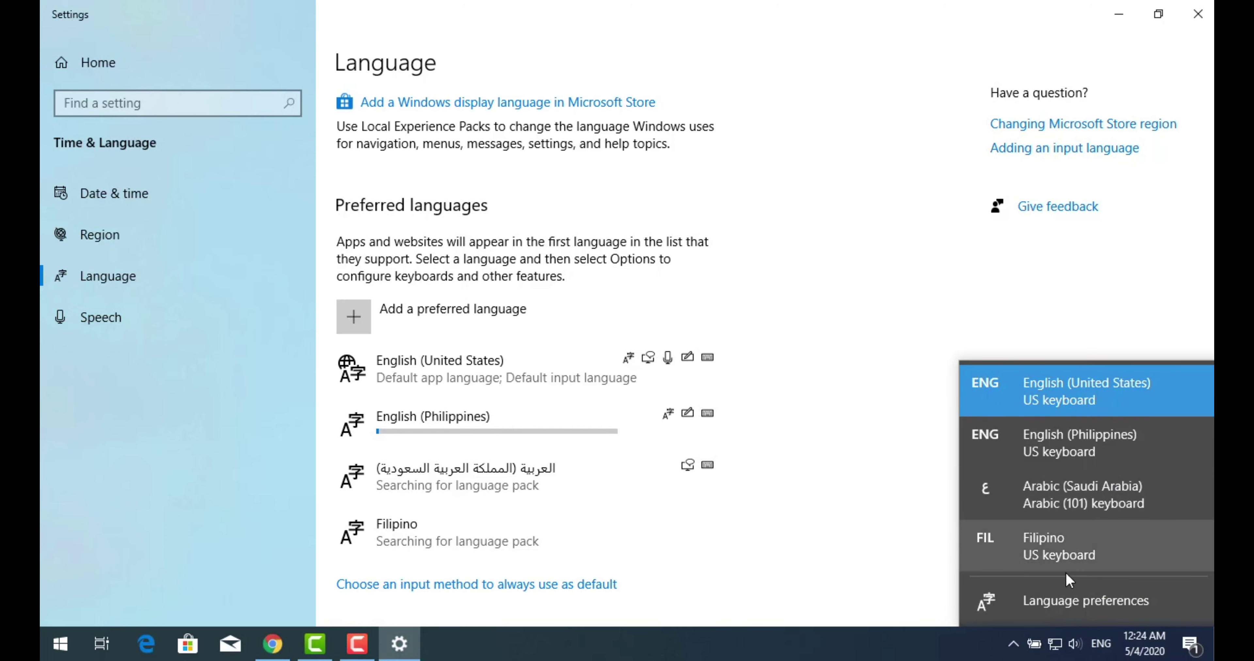
pyautogui.click(918, 531)
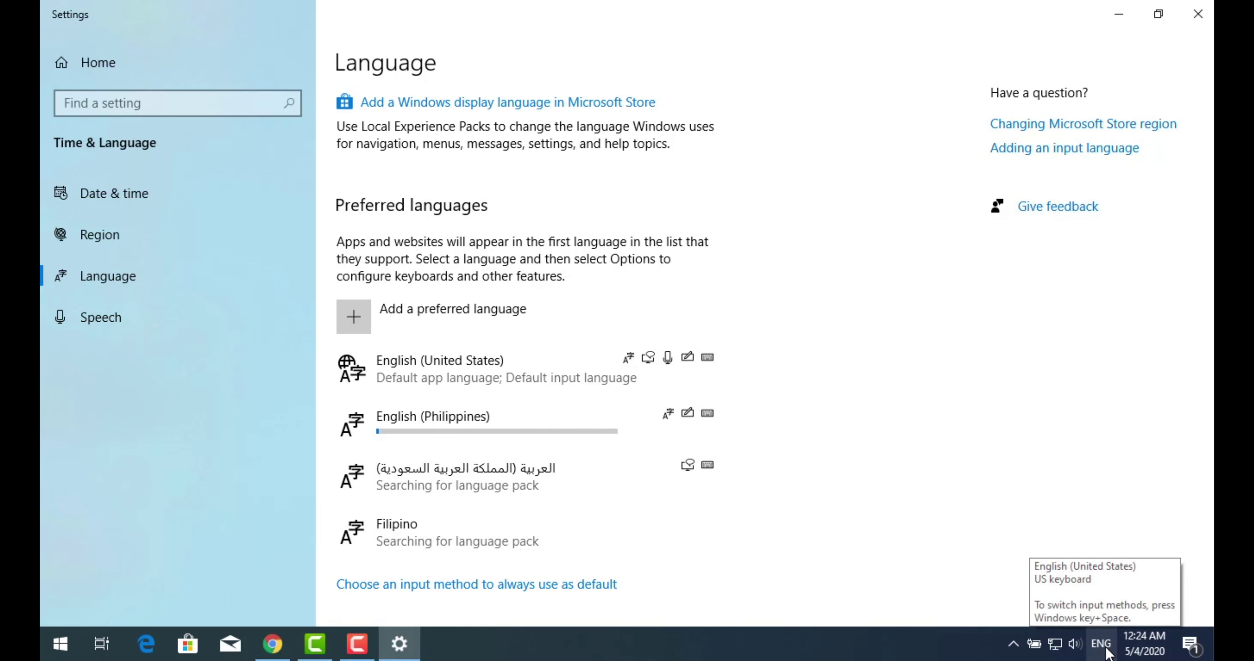
pyautogui.click(1107, 650)
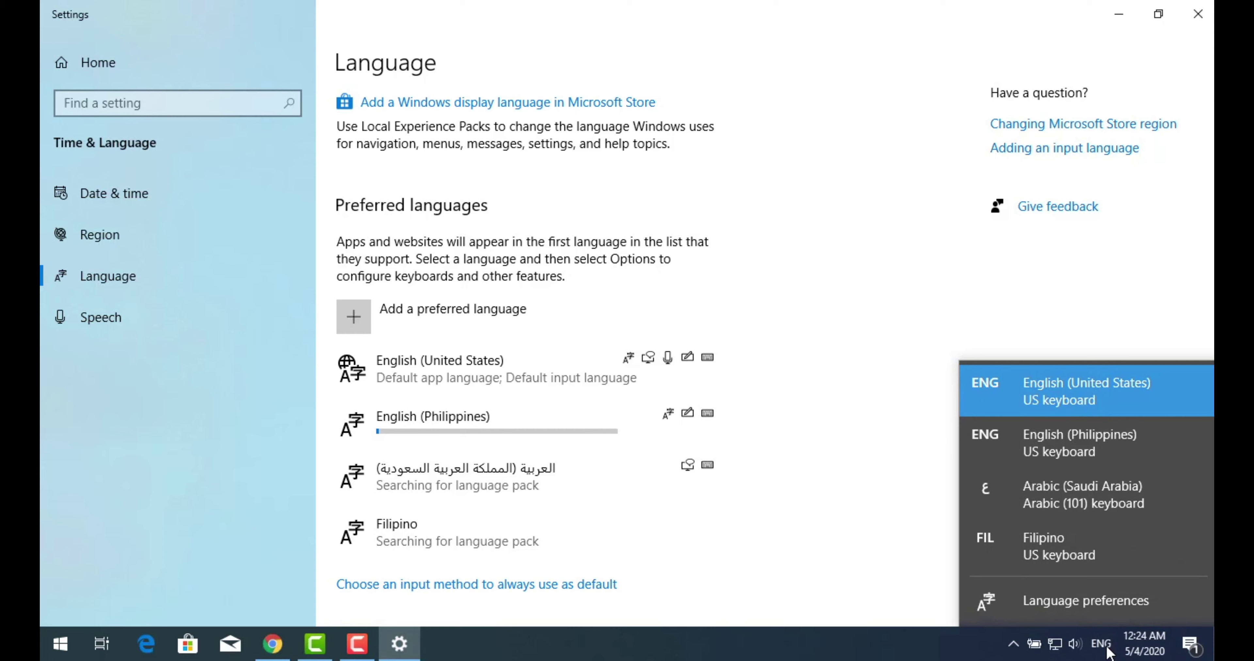
pyautogui.click(795, 530)
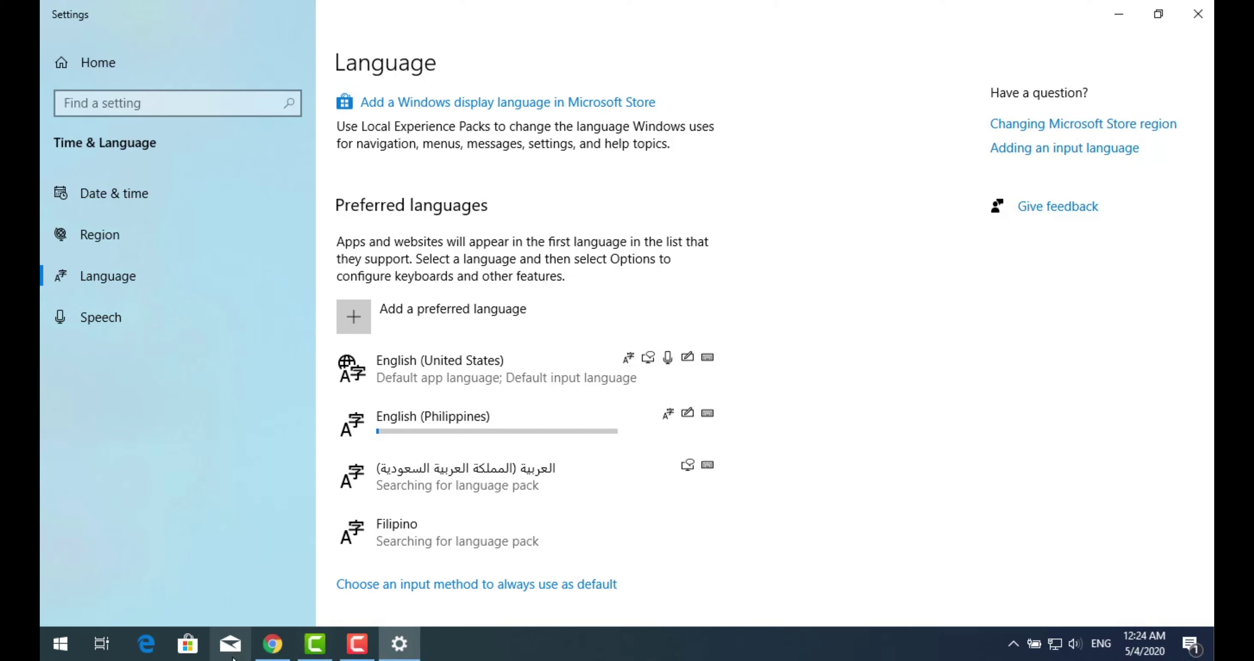
# Step: Review the hot keys for switching input languages in Text Services and Input Languages, then close the dialog and the Language settings
pyautogui.moveTo(297, 658)
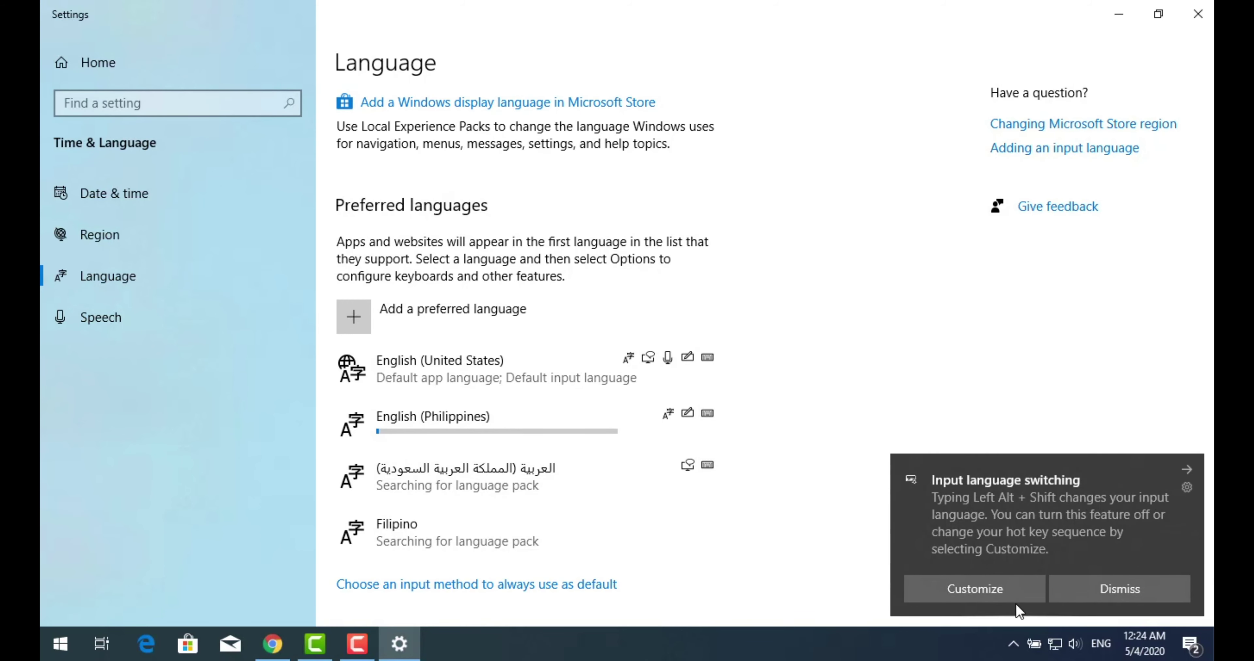
pyautogui.click(990, 595)
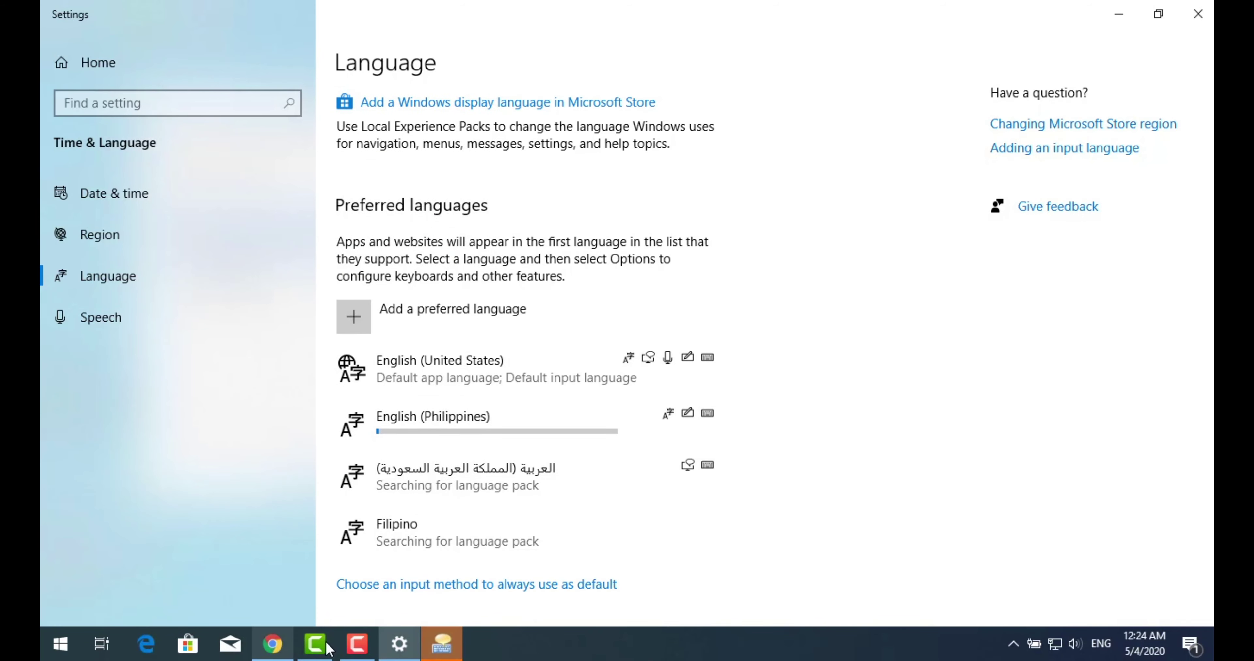
pyautogui.click(459, 651)
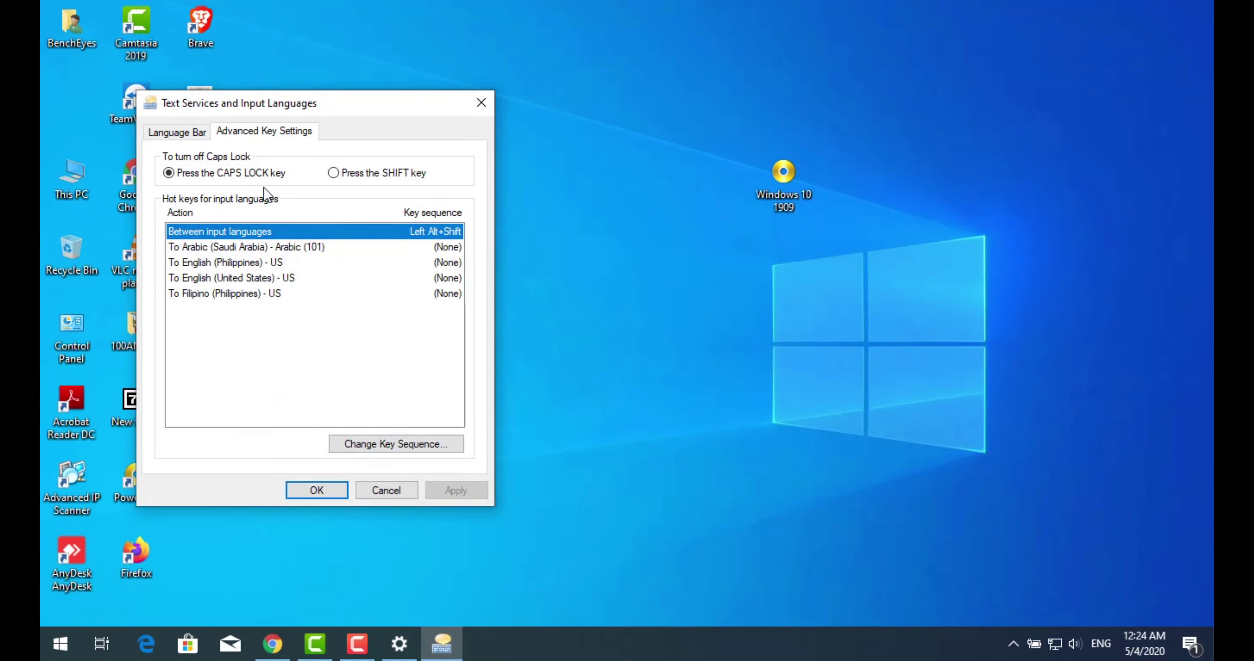
pyautogui.click(333, 494)
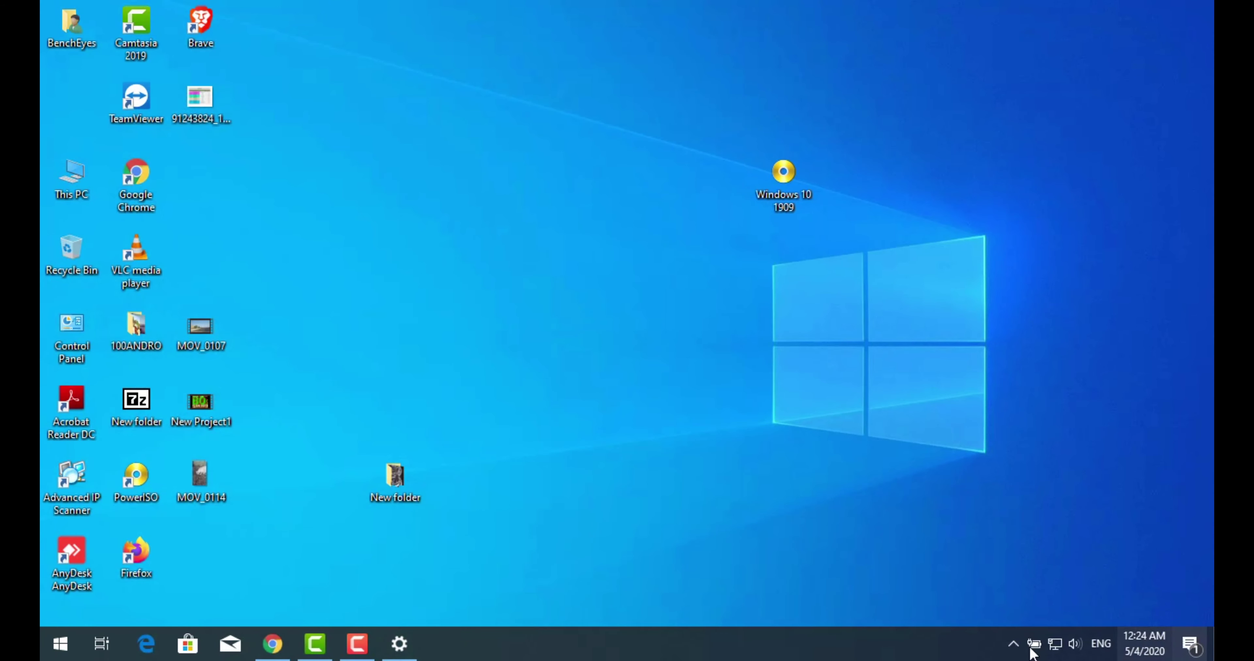
pyautogui.click(400, 642)
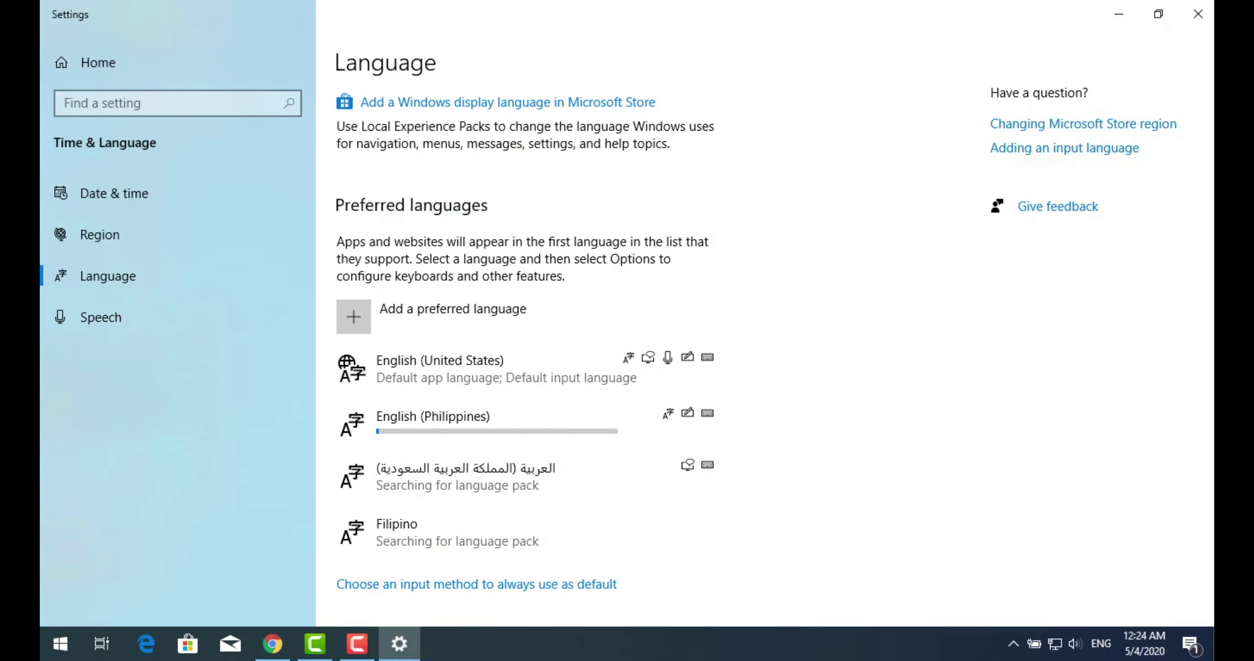
pyautogui.click(1198, 14)
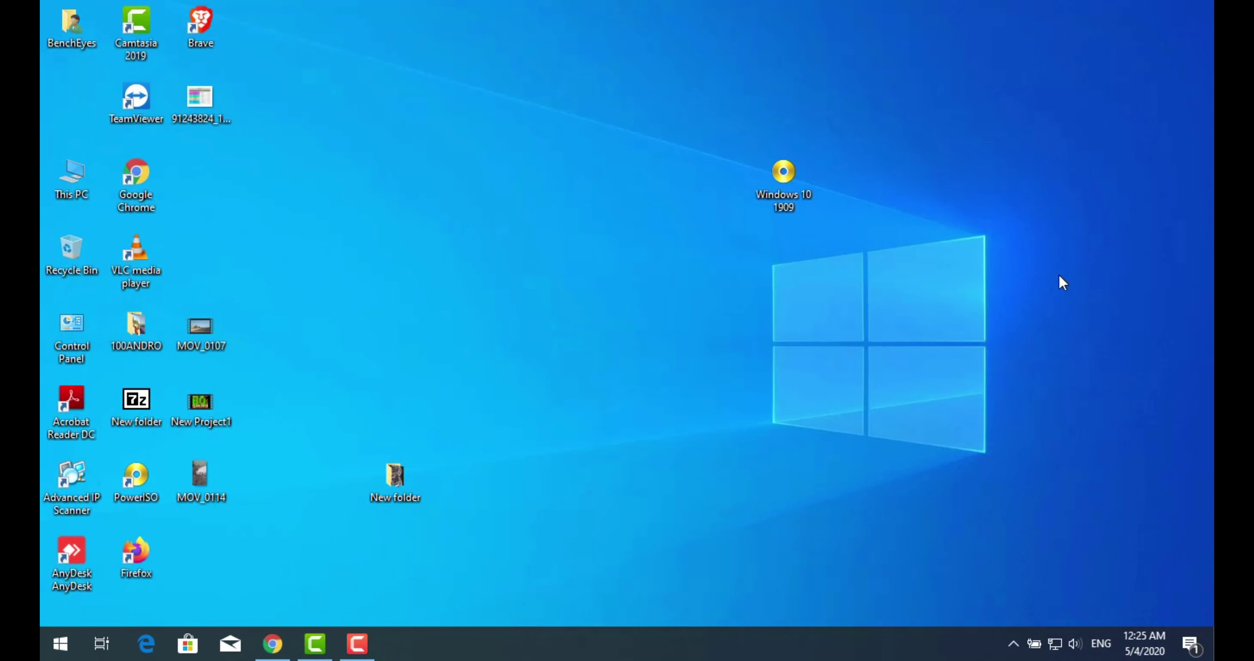
pyautogui.click(1014, 646)
pyautogui.click(851, 196)
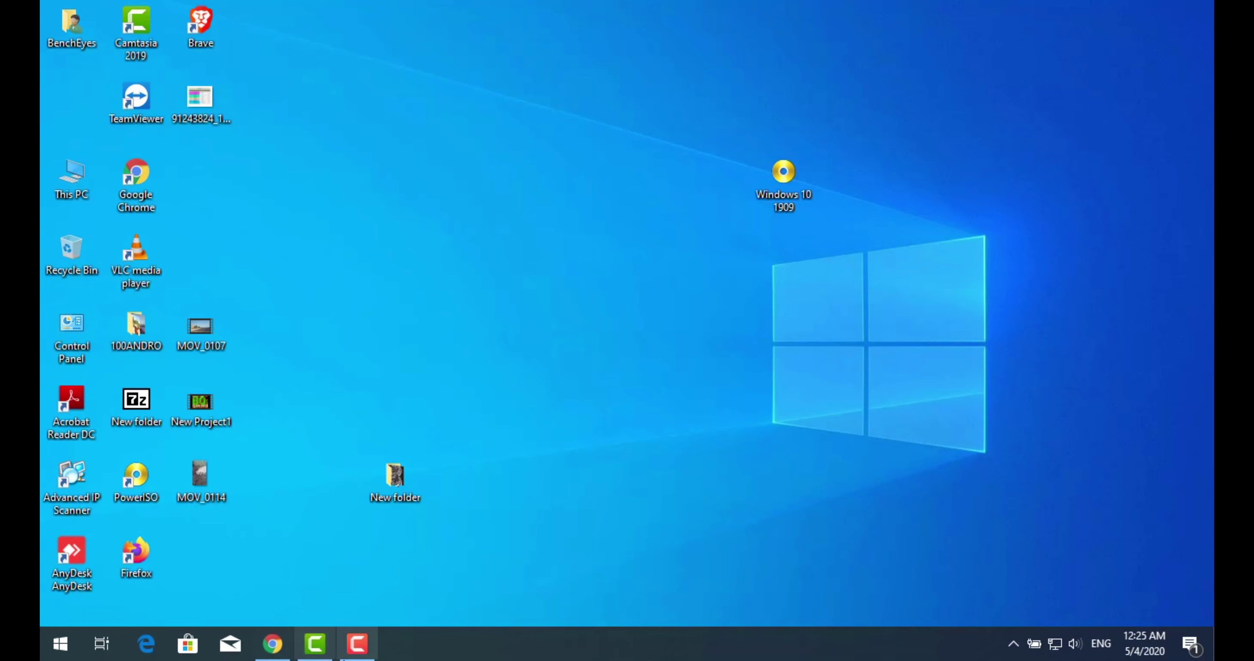
pyautogui.moveTo(368, 660)
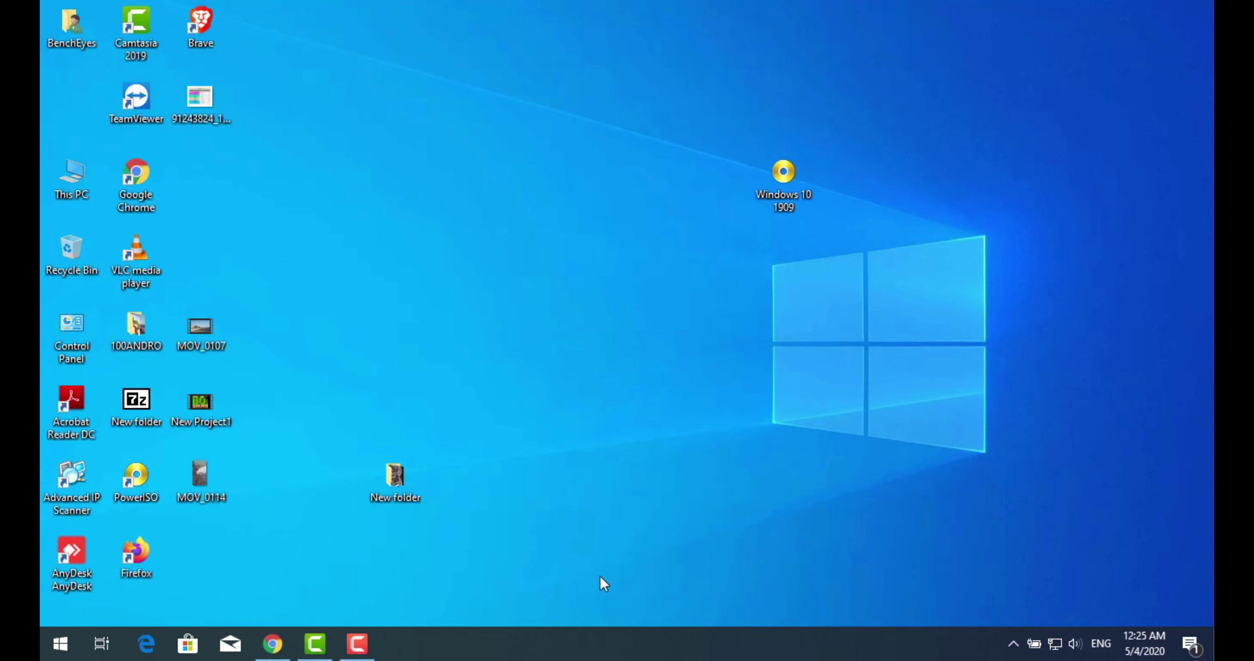